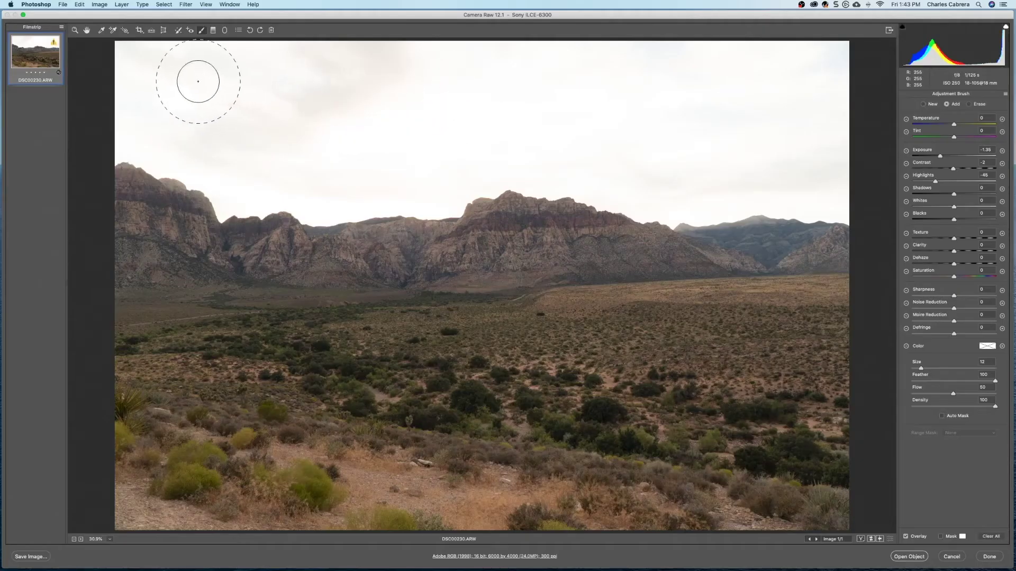
# Paint negative-exposure brush strokes across the upper-left and upper-right sky to reveal the clouds.
pyautogui.moveTo(197, 81)
pyautogui.mouseDown()
pyautogui.moveTo(304, 139)
pyautogui.moveTo(395, 163)
pyautogui.mouseUp()
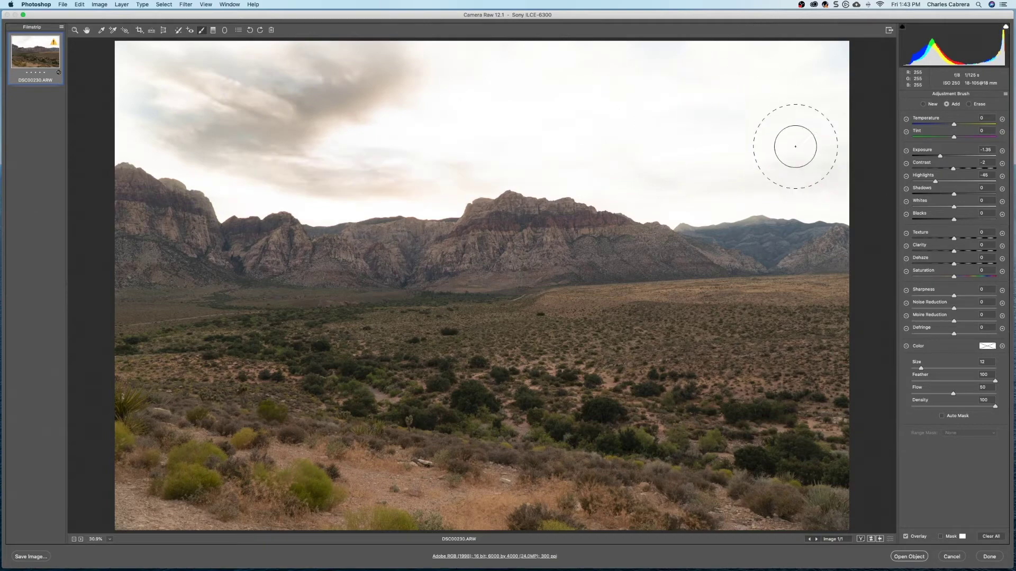
pyautogui.moveTo(795, 146); pyautogui.dragTo(768, 109)
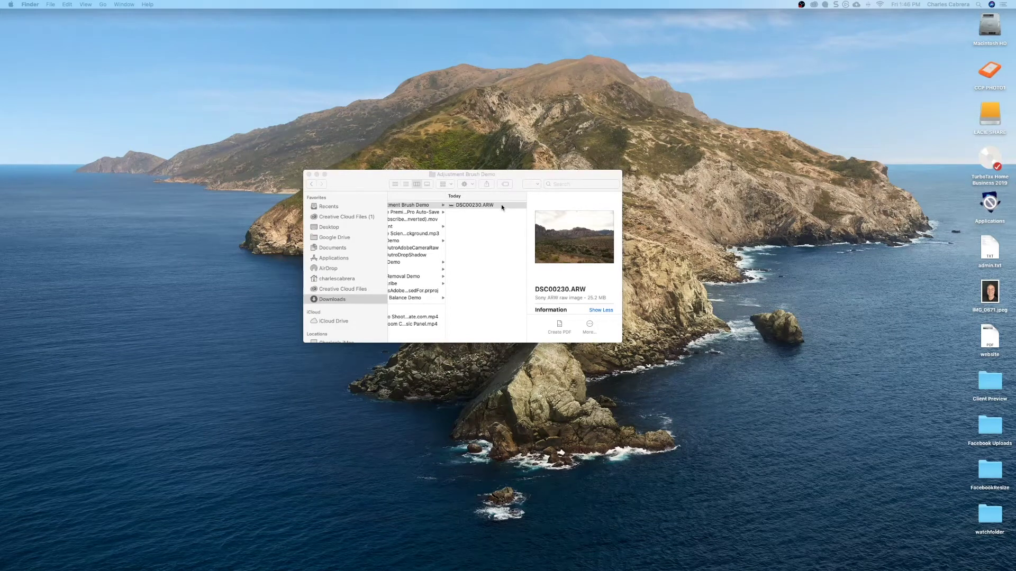
# Show the Get Info window for DSC00230.ARW from Finder.
pyautogui.rightClick(501, 206)
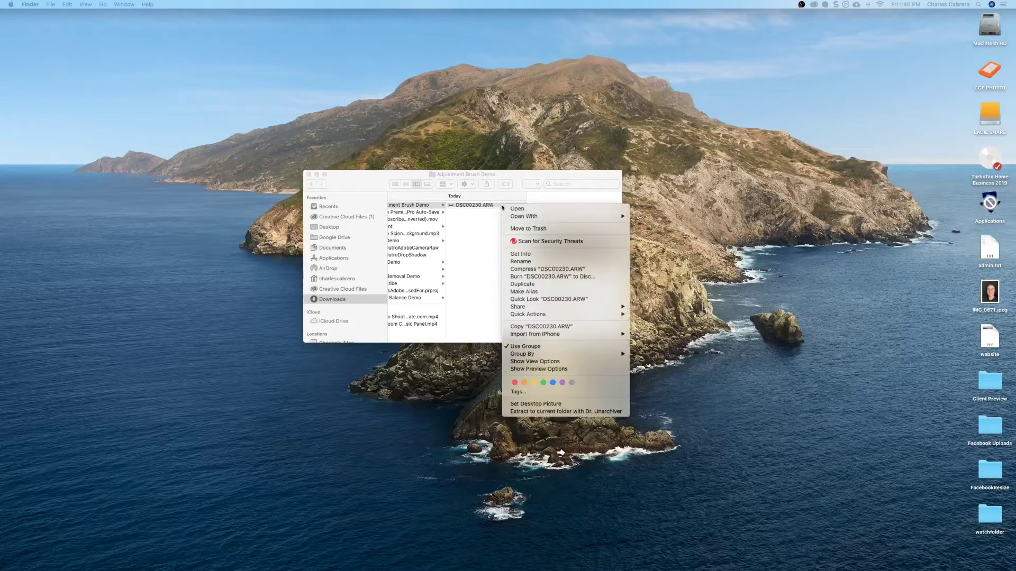
pyautogui.click(516, 255)
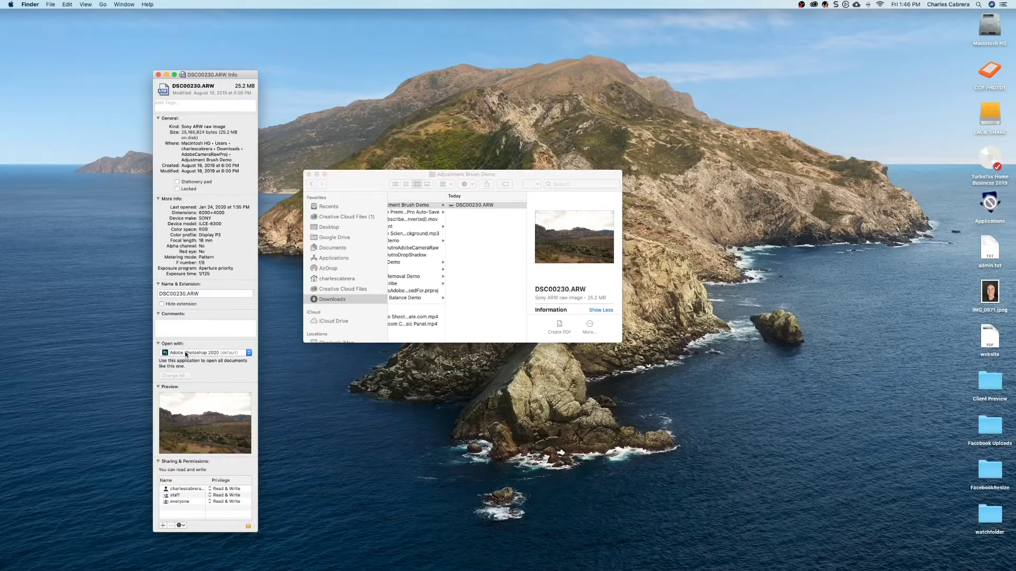
# Reopen DSC00230.ARW in Camera Raw and lower its global Exposure to -0.55 in the Basic panel.
pyautogui.doubleClick(469, 206)
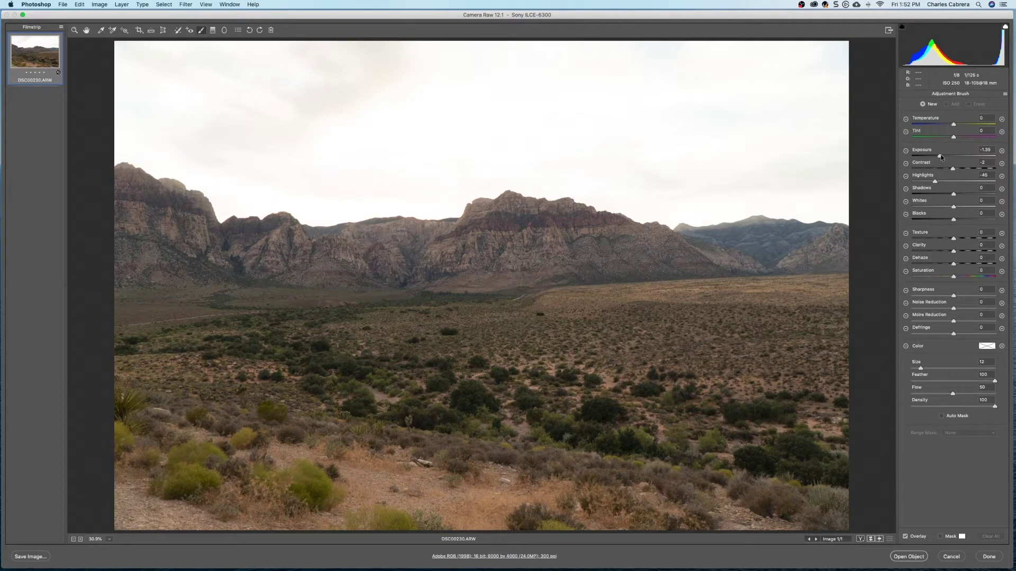
pyautogui.press('k')
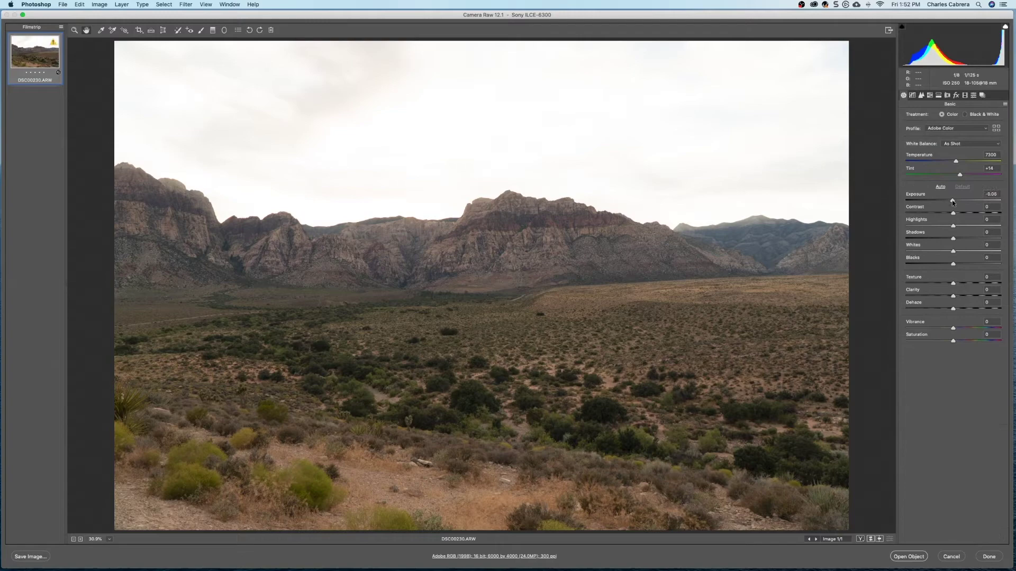
pyautogui.moveTo(947, 200)
pyautogui.mouseDown()
pyautogui.moveTo(939, 202)
pyautogui.moveTo(947, 228)
pyautogui.moveTo(937, 228)
pyautogui.mouseUp()
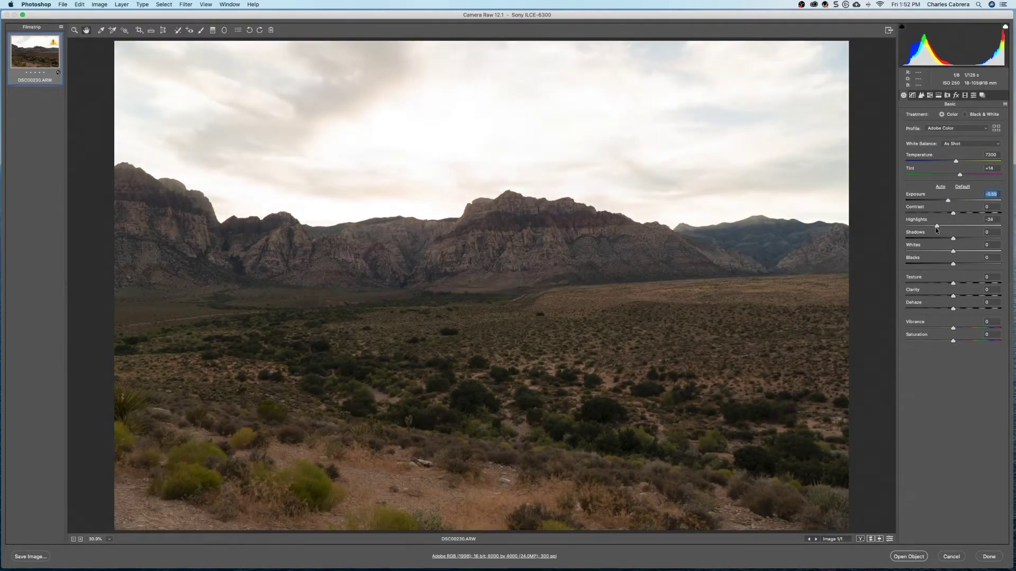
# Apply the Camera Raw edits, preview the DSC00230.xmp sidecar in Finder, and reopen DSC00230.ARW.
pyautogui.click(947, 548)
pyautogui.click(990, 554)
pyautogui.moveTo(200, 553)
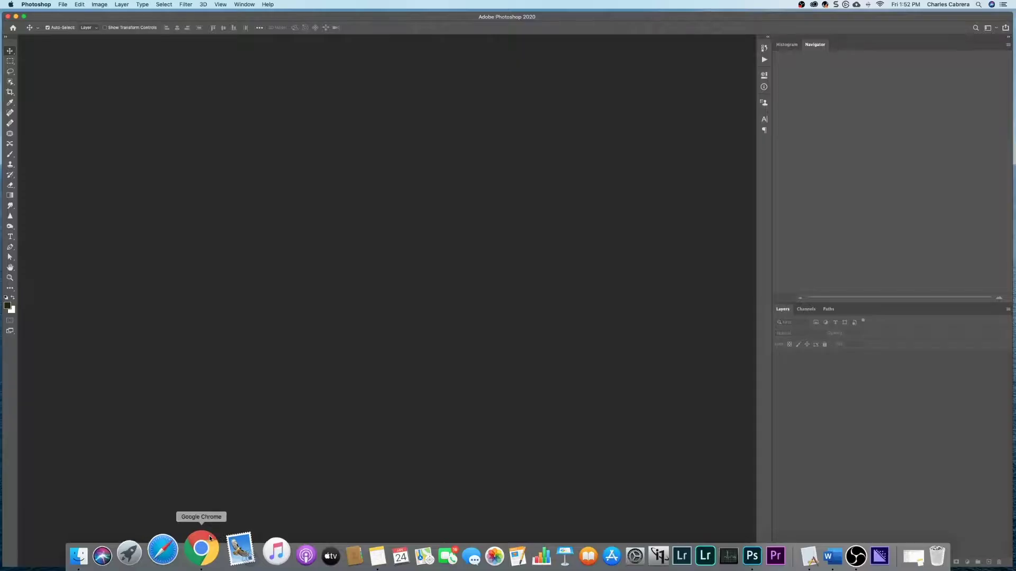
pyautogui.click(102, 545)
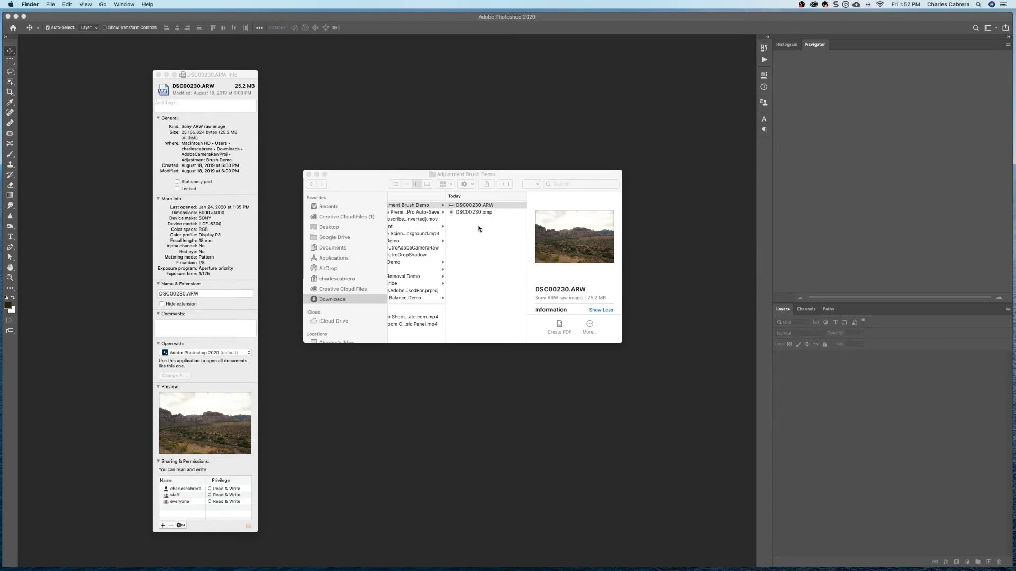
pyautogui.click(477, 212)
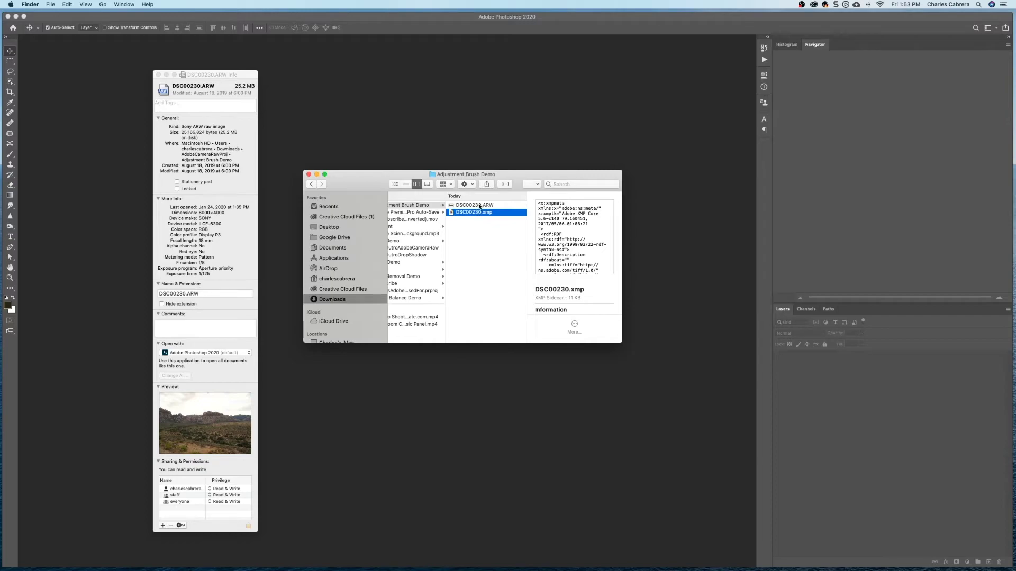
pyautogui.doubleClick(480, 206)
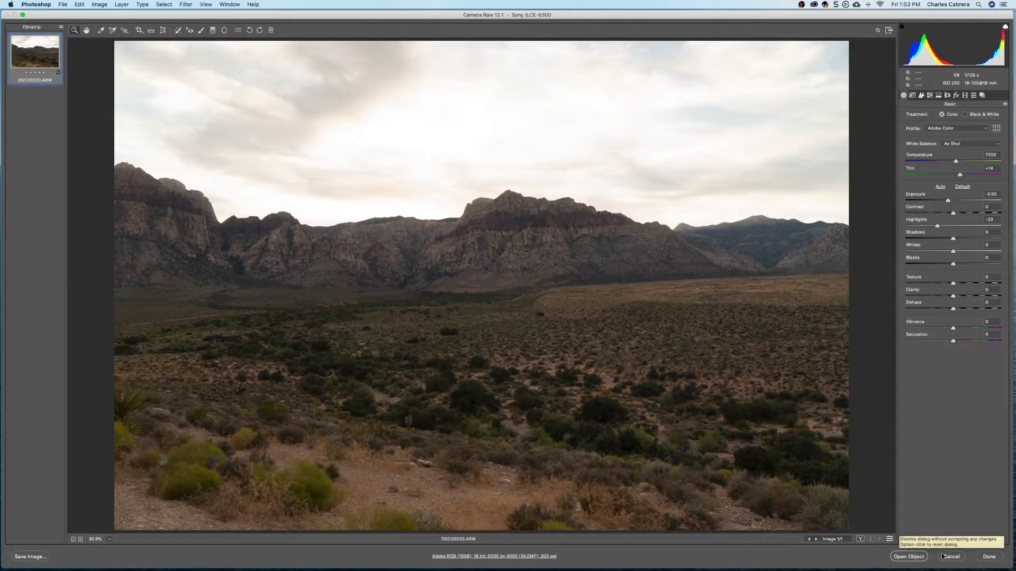
pyautogui.press('alt')
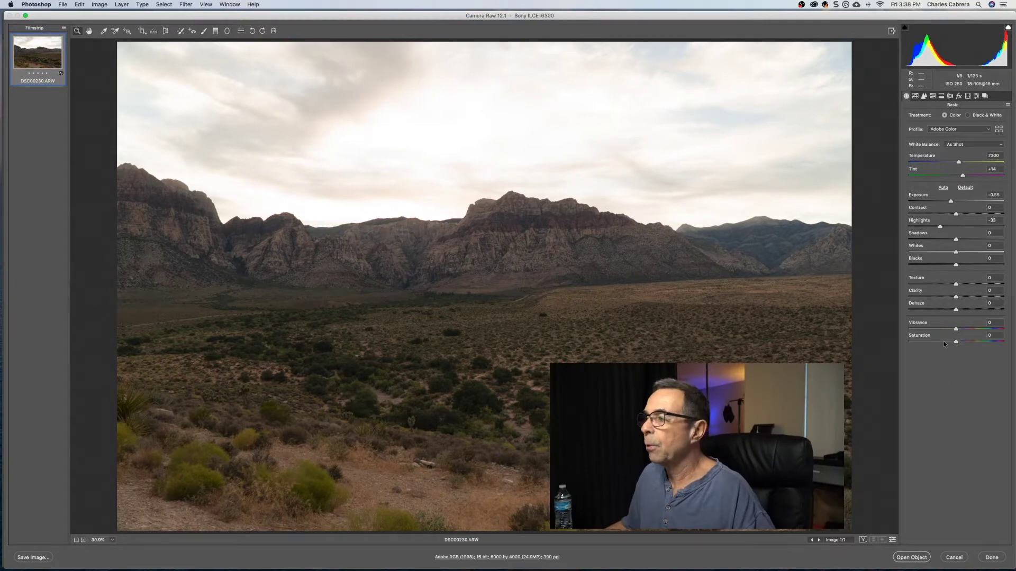
pyautogui.click(944, 188)
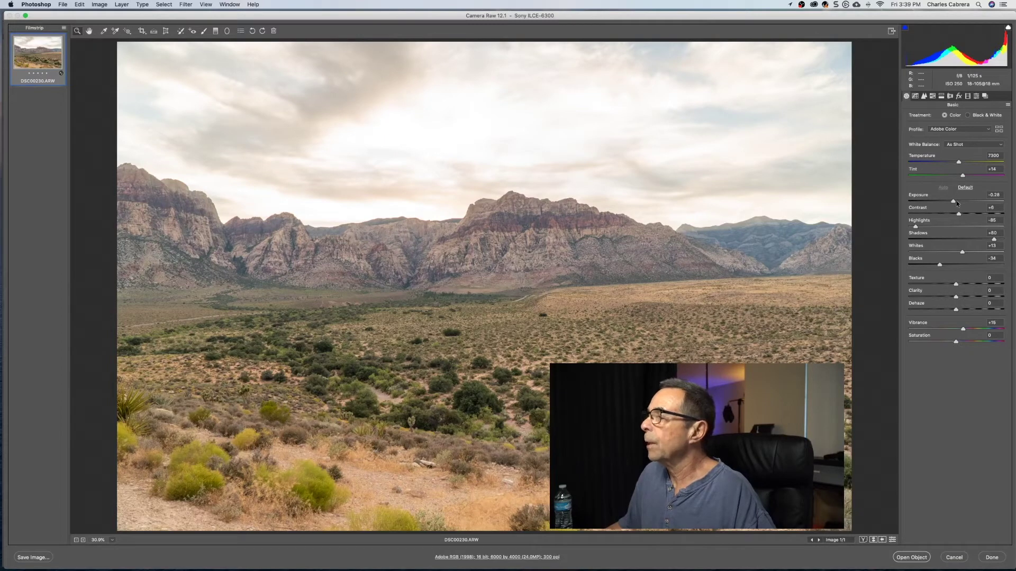
pyautogui.moveTo(957, 201); pyautogui.dragTo(945, 205)
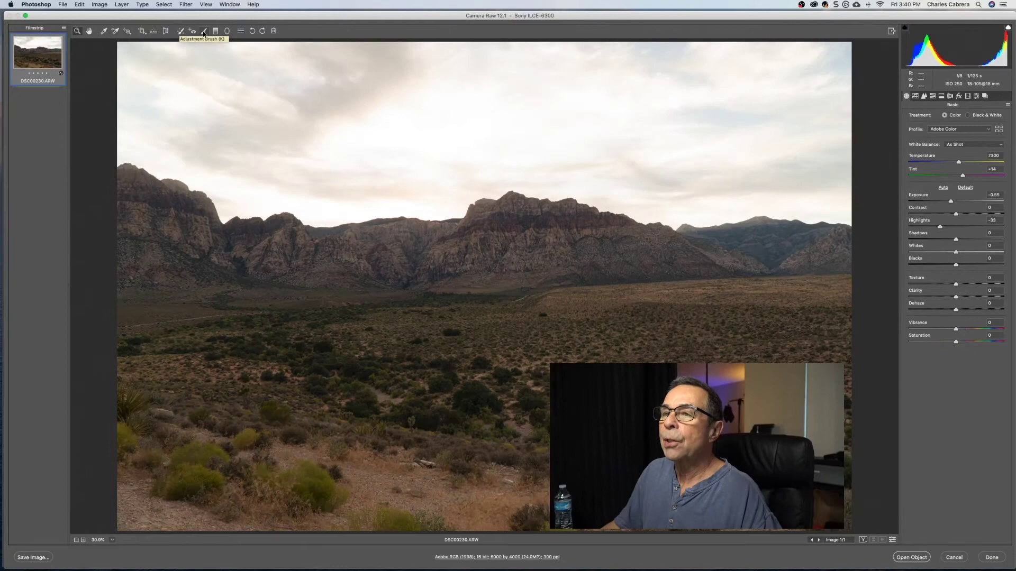
# Brush a darkening adjustment over the upper sky and a new Exposure -1.35 stroke across the mountains, comparing before/after.
pyautogui.click(204, 32)
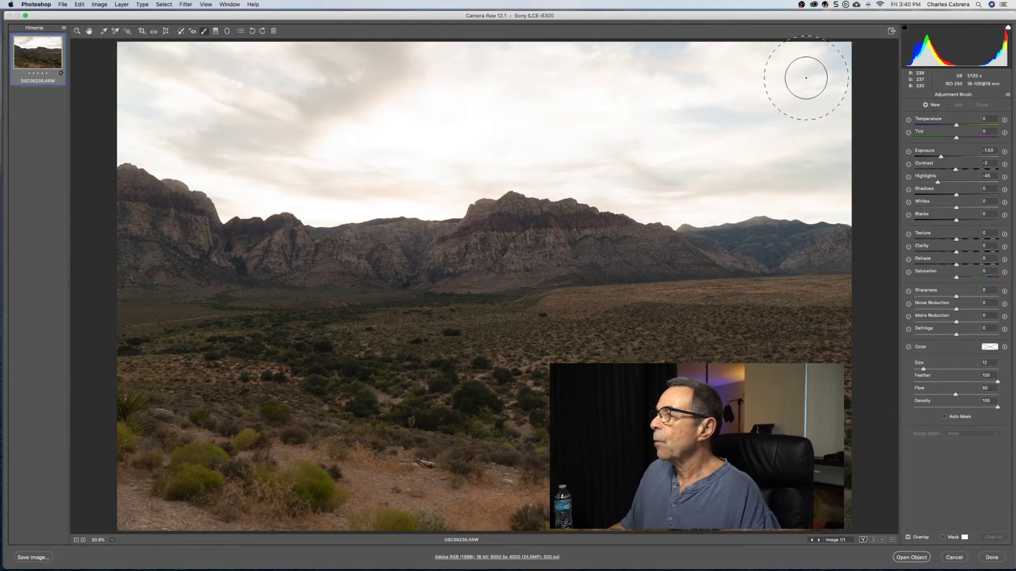
pyautogui.moveTo(813, 79)
pyautogui.mouseDown()
pyautogui.moveTo(649, 84)
pyautogui.moveTo(625, 65)
pyautogui.moveTo(253, 83)
pyautogui.moveTo(224, 115)
pyautogui.moveTo(261, 142)
pyautogui.moveTo(614, 136)
pyautogui.moveTo(295, 151)
pyautogui.moveTo(237, 143)
pyautogui.mouseUp()
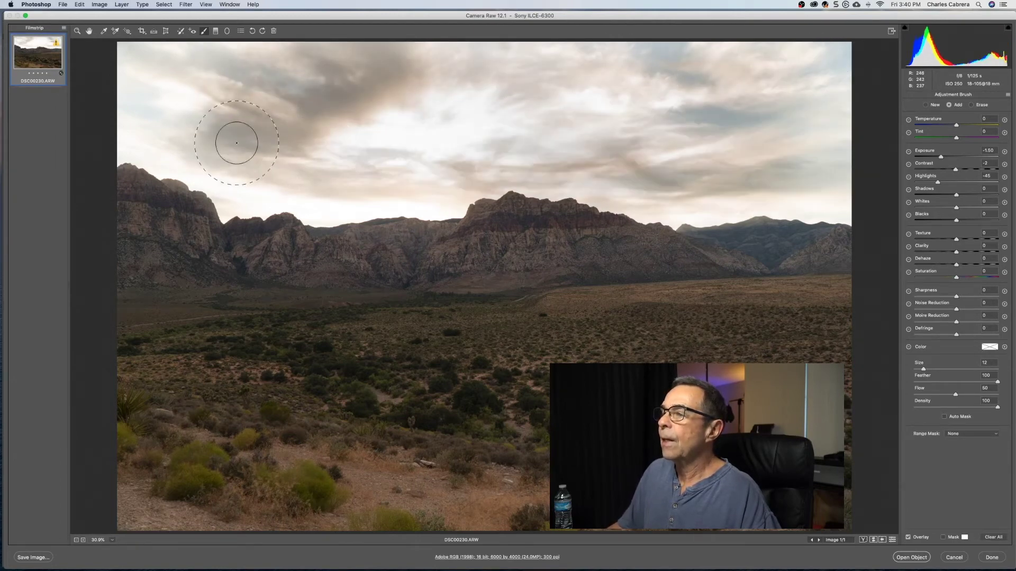
pyautogui.click(927, 106)
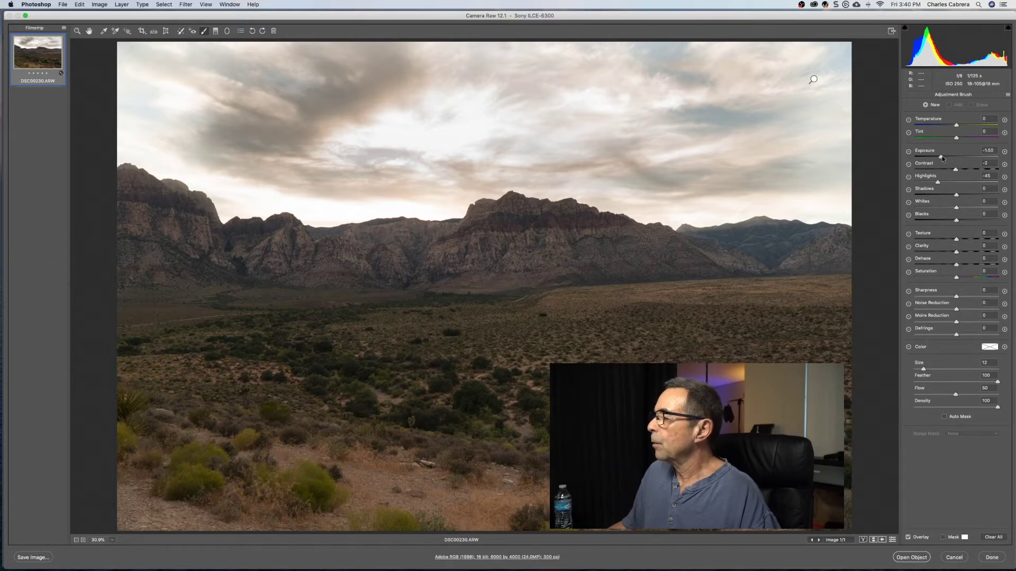
pyautogui.moveTo(941, 157); pyautogui.dragTo(943, 157)
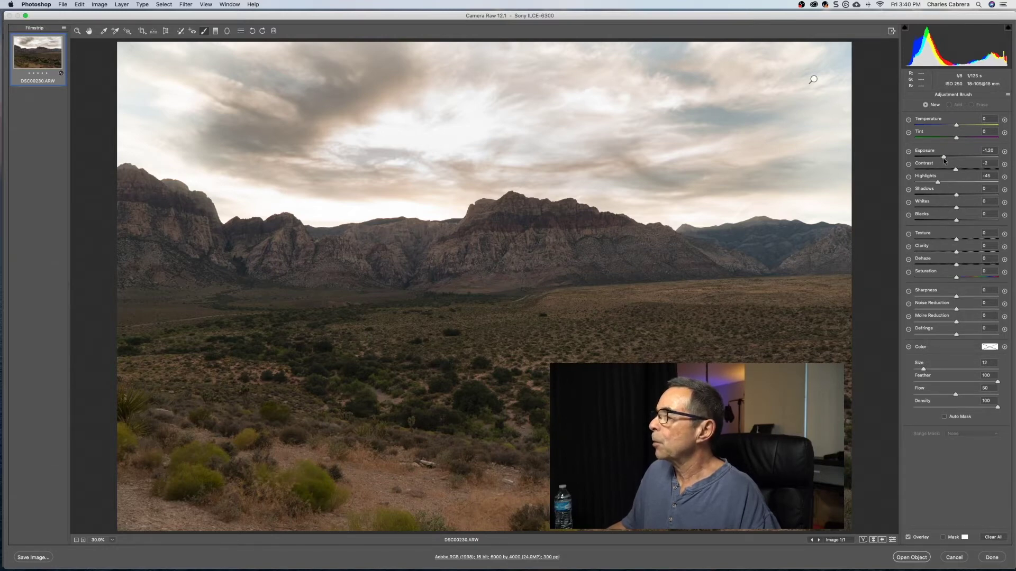
pyautogui.moveTo(807, 257)
pyautogui.mouseDown()
pyautogui.moveTo(398, 271)
pyautogui.moveTo(629, 269)
pyautogui.moveTo(512, 285)
pyautogui.moveTo(148, 272)
pyautogui.mouseUp()
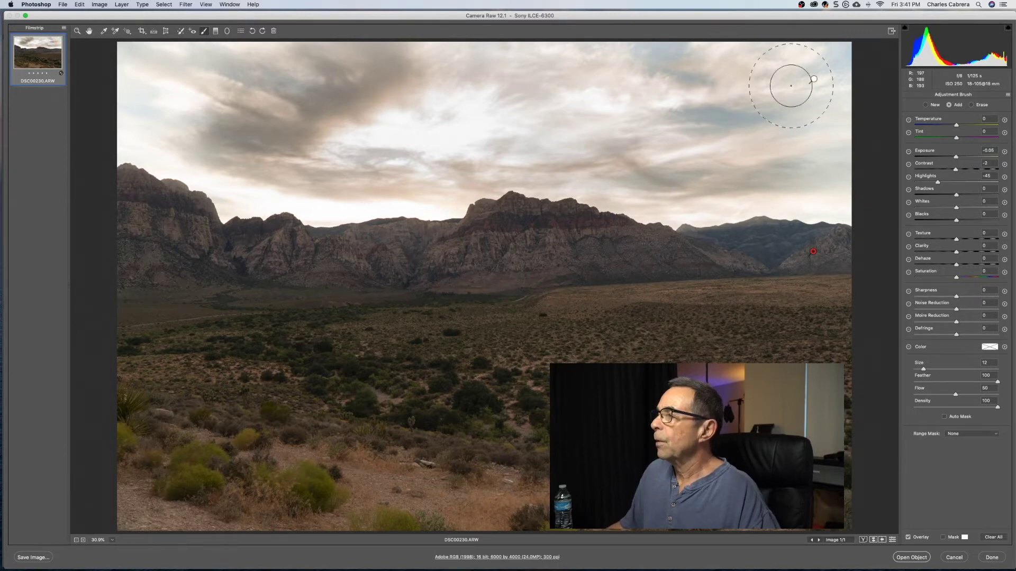
pyautogui.press('p')
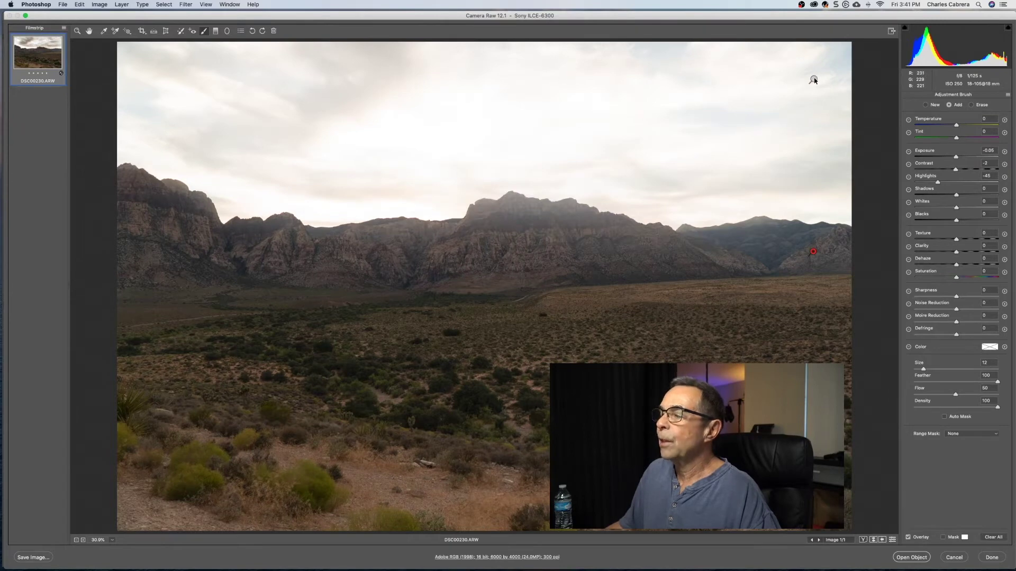
pyautogui.press('p')
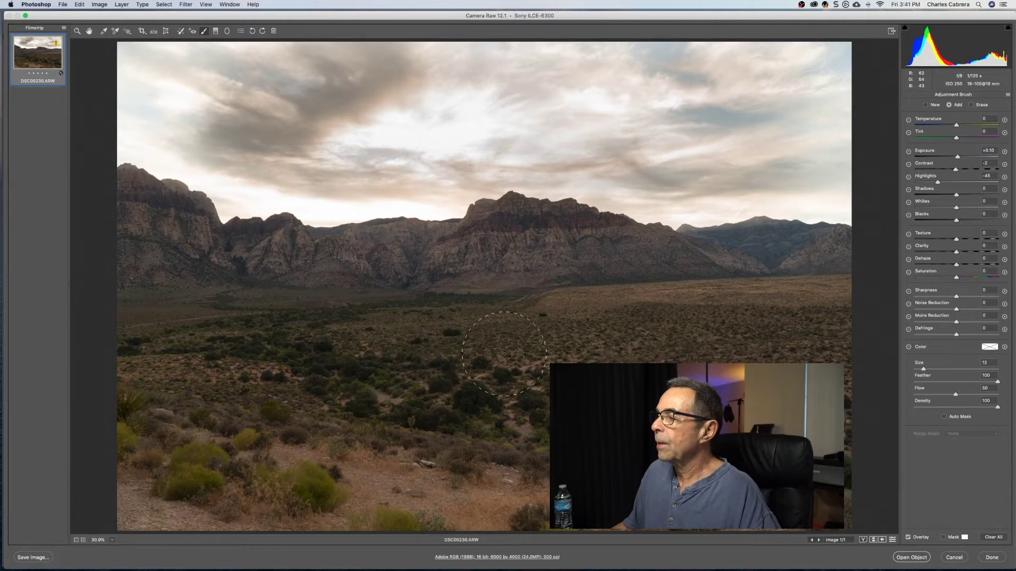
# Raise the foreground scrub brush adjustment's Exposure to +0.70.
pyautogui.moveTo(957, 157); pyautogui.dragTo(967, 159)
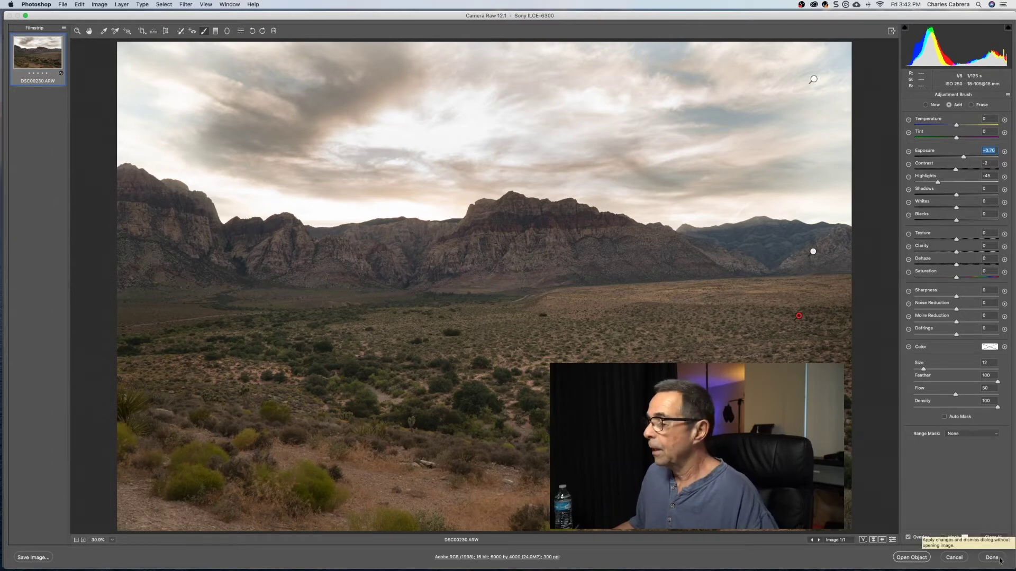
# Open the edited desert photo as a smart object, then close the document and answer the save prompt.
pyautogui.click(912, 558)
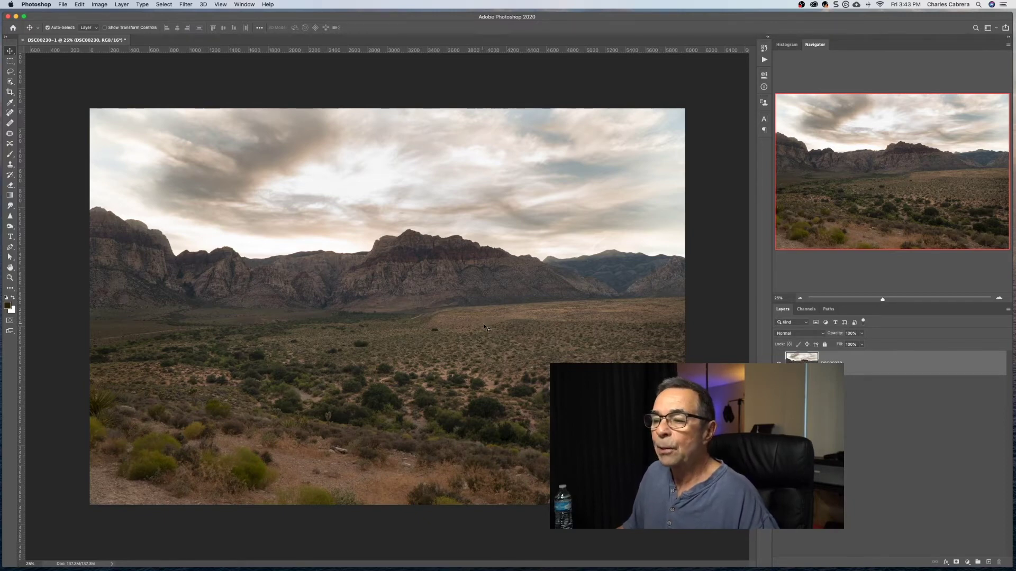
pyautogui.click(23, 40)
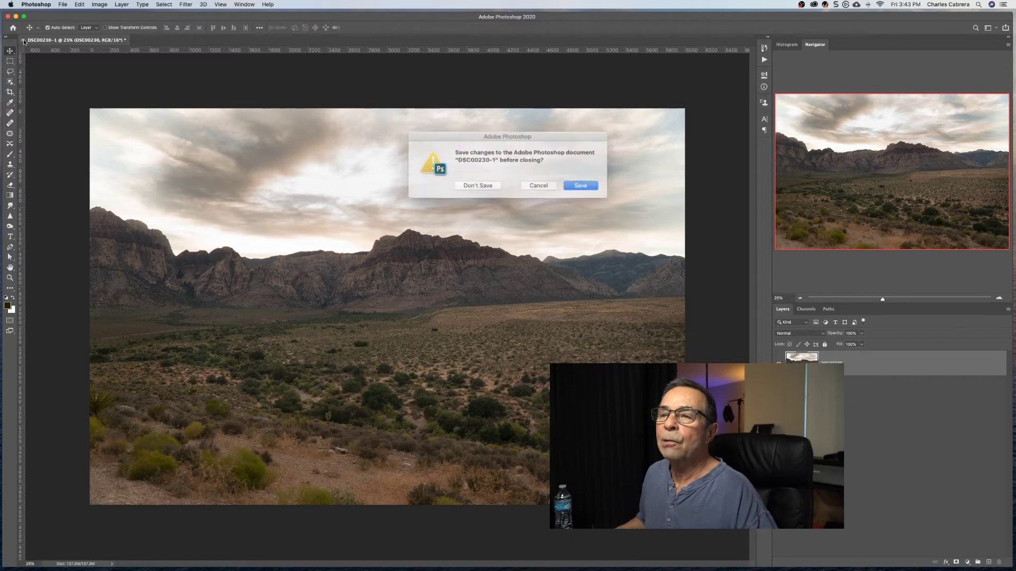
pyautogui.click(569, 183)
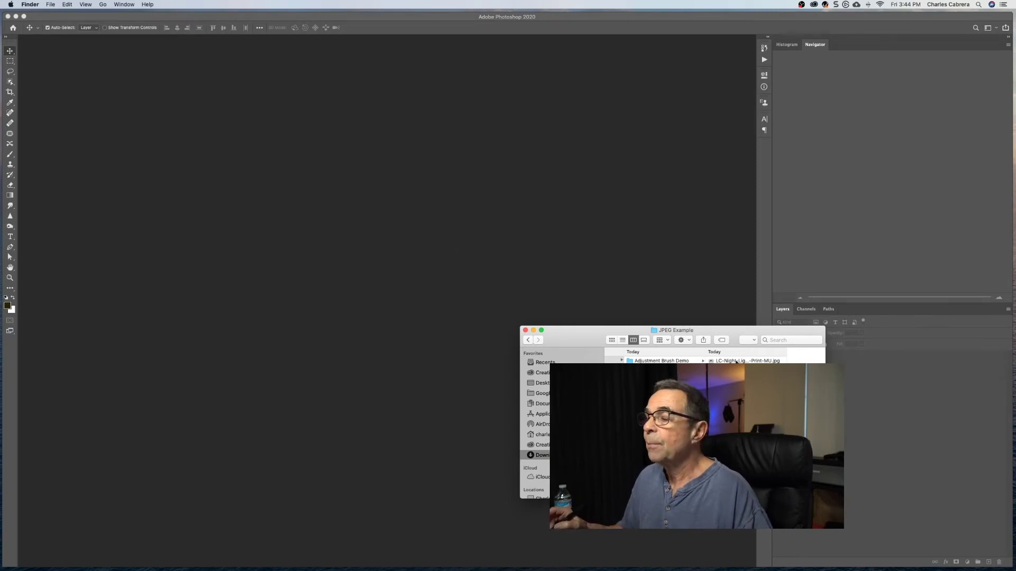
# Open the night-storm mockup JPEG and apply a Camera Raw Filter with Exposure -0.90 and Shadows -9.
pyautogui.moveTo(736, 362); pyautogui.dragTo(367, 243)
pyautogui.click(185, 4)
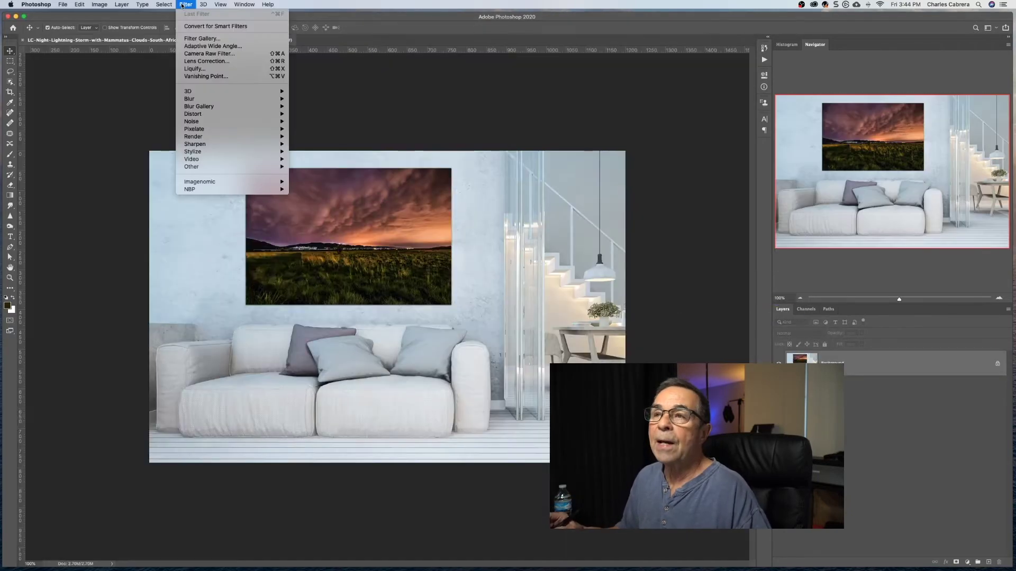
pyautogui.click(202, 54)
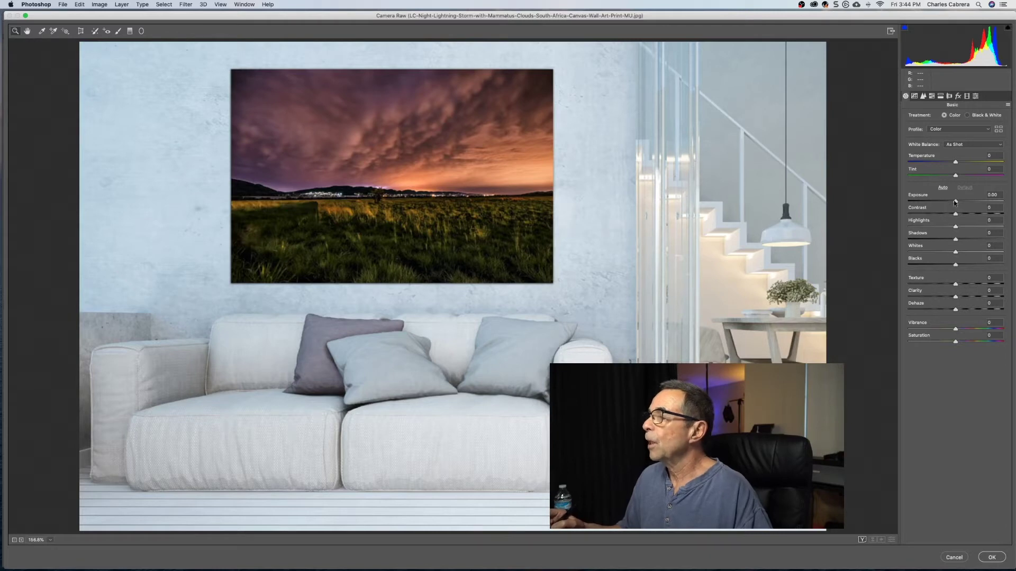
pyautogui.moveTo(956, 202); pyautogui.dragTo(947, 202)
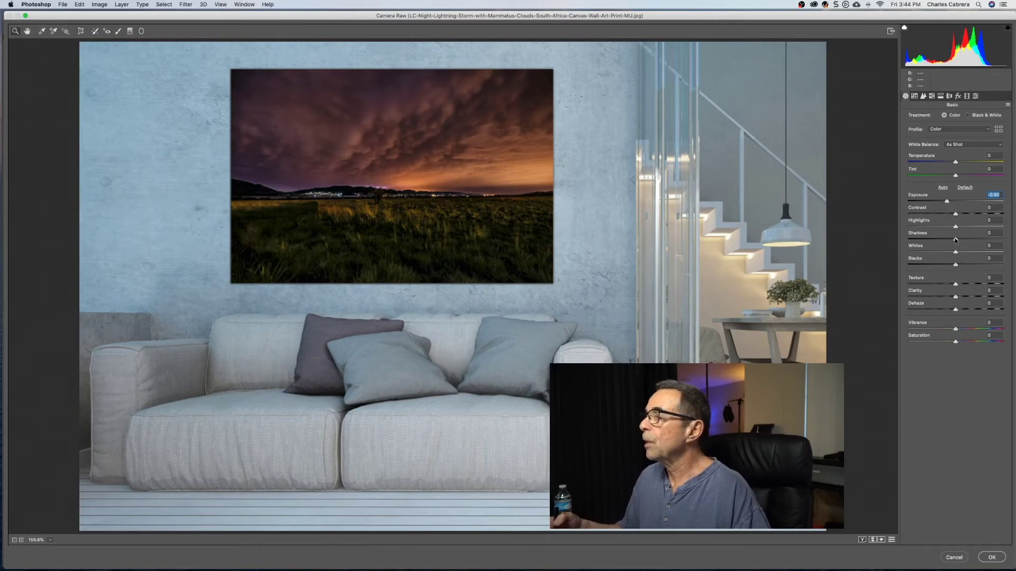
pyautogui.moveTo(955, 239); pyautogui.dragTo(951, 240)
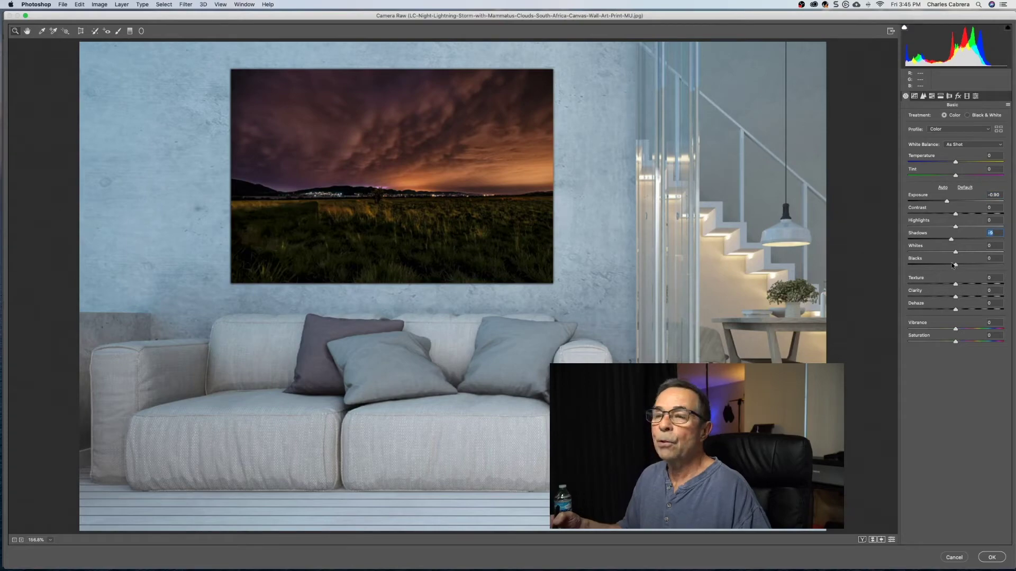
pyautogui.click(990, 557)
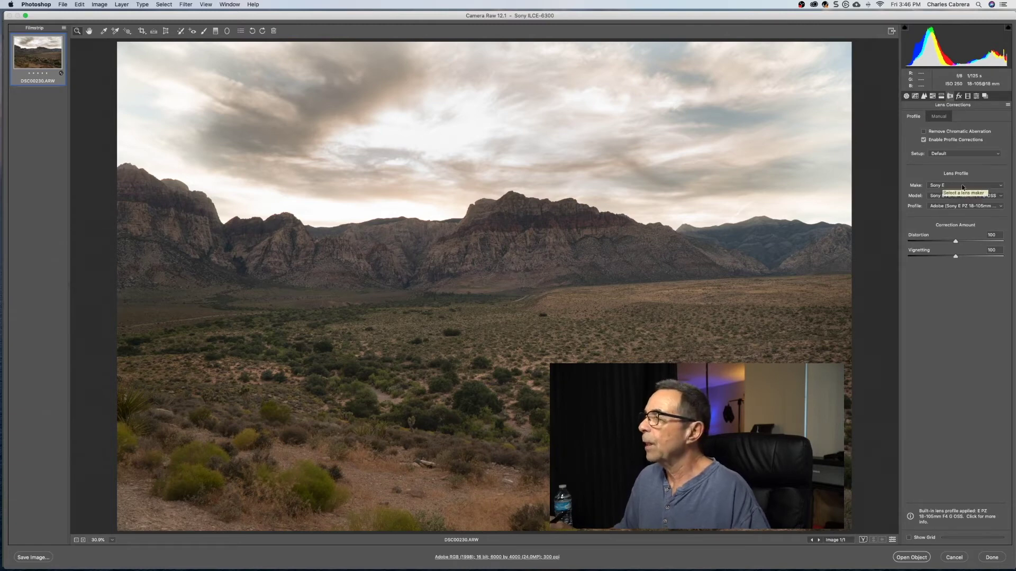
# Enable Remove Chromatic Aberration in the Lens Corrections Profile tab.
pyautogui.click(944, 132)
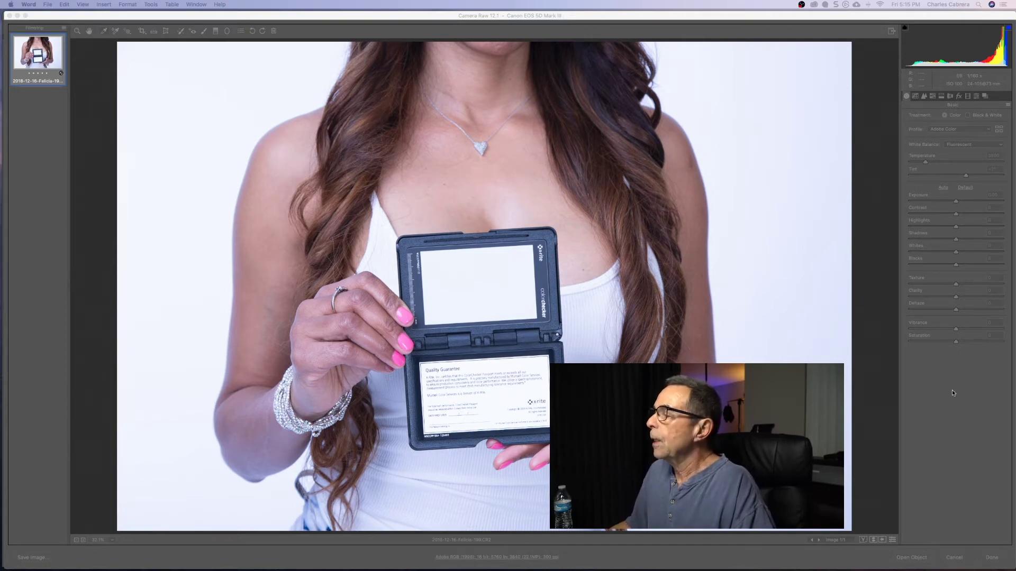
# Correct the portrait's white balance by sampling the white card with the White Balance tool.
pyautogui.click(771, 158)
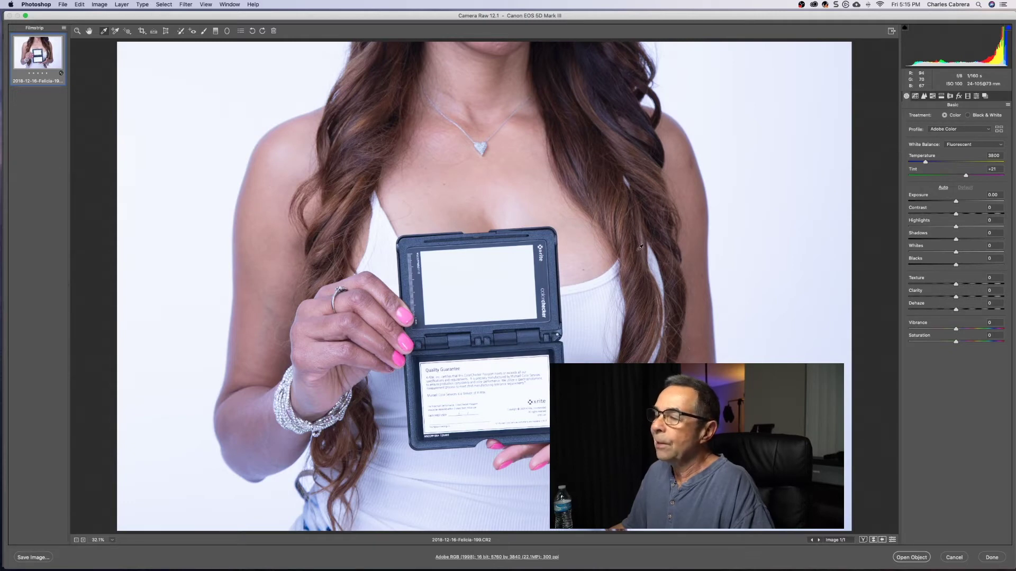
pyautogui.click(103, 32)
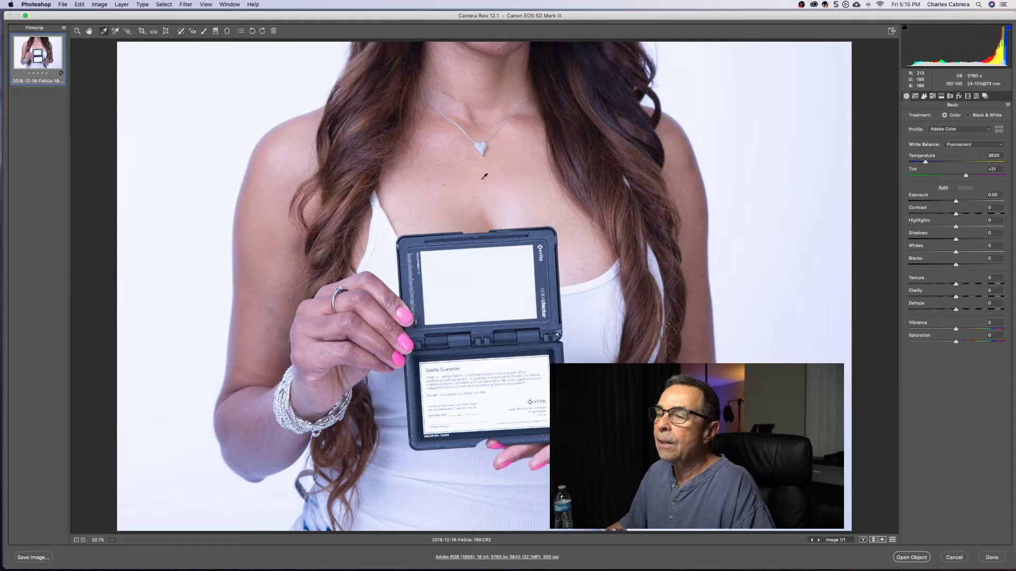
pyautogui.click(508, 279)
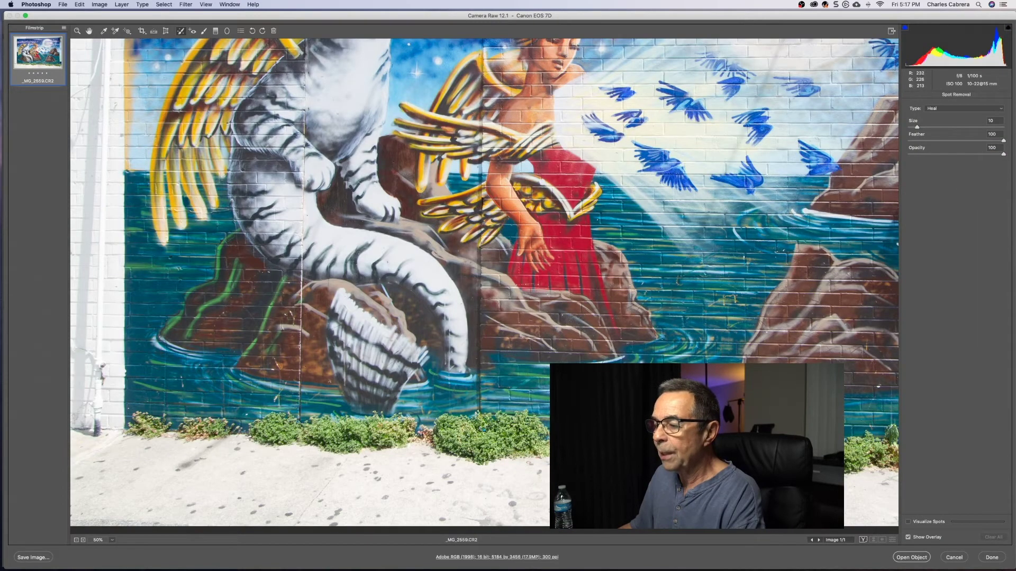
# Shrink the healing brush to size 8 and heal five dark stains on the pavement below the mural.
pyautogui.press('[')
pyautogui.press(']')
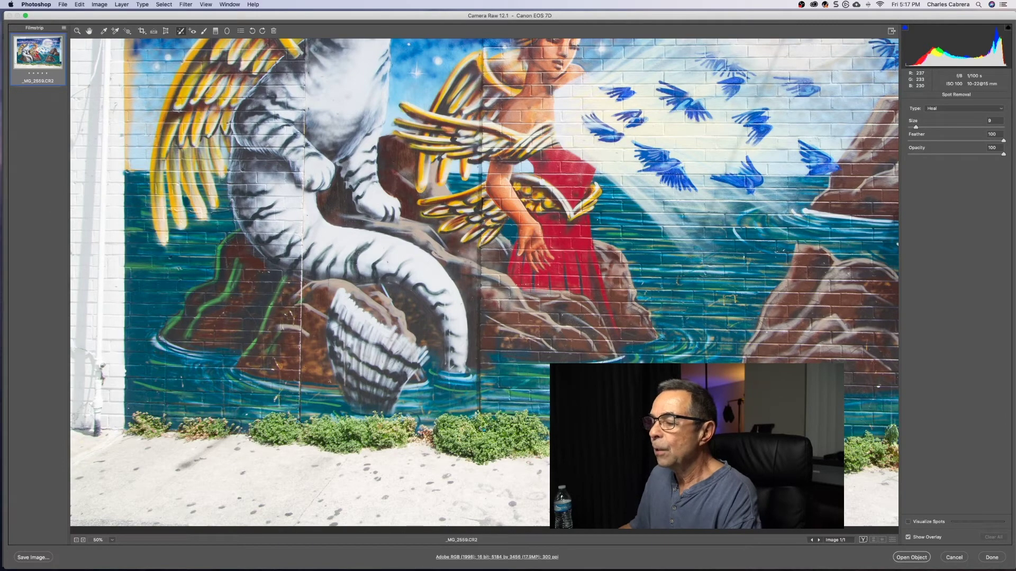
pyautogui.press('[')
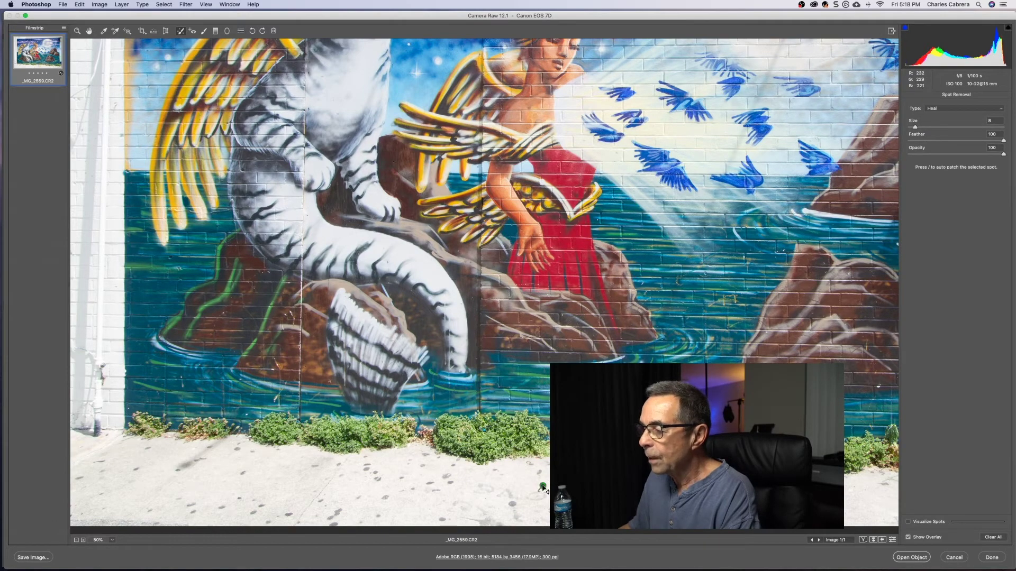
pyautogui.click(444, 514)
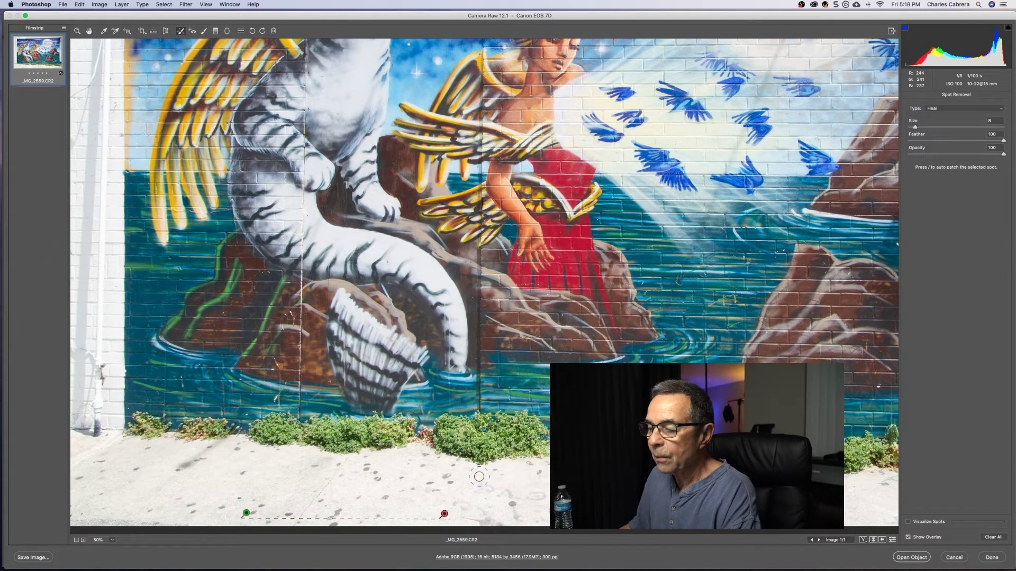
pyautogui.click(517, 497)
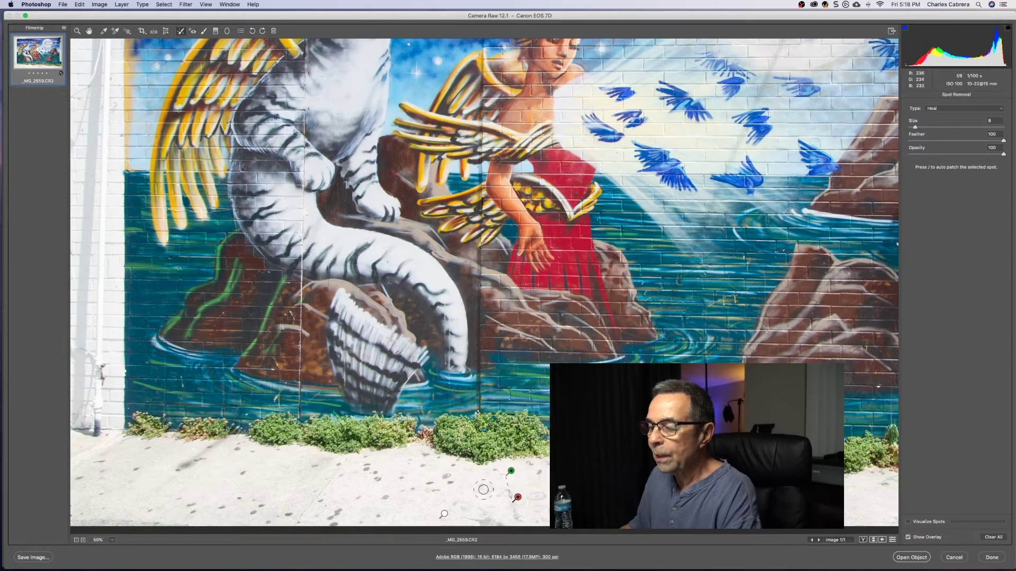
pyautogui.click(247, 471)
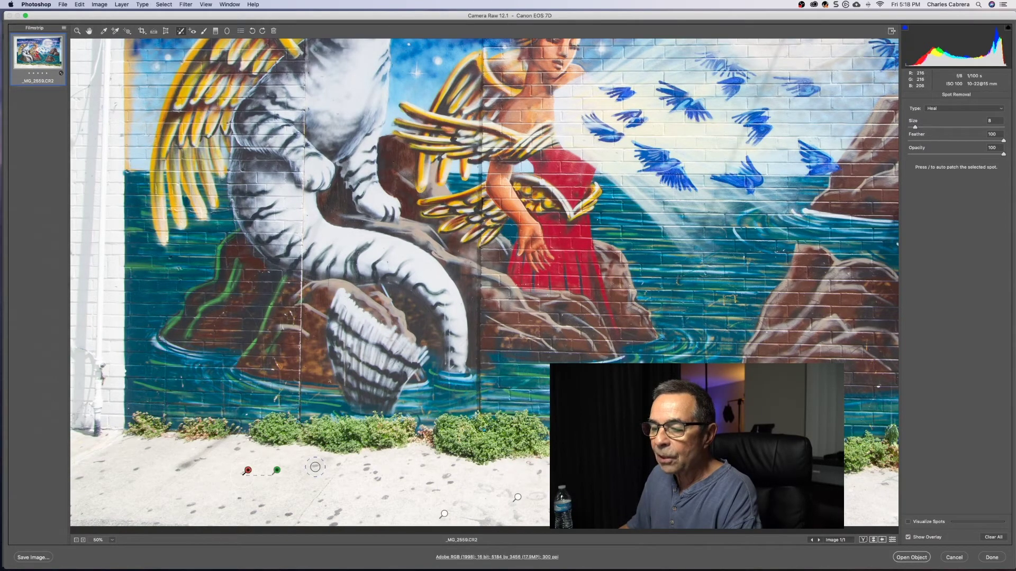
pyautogui.click(318, 461)
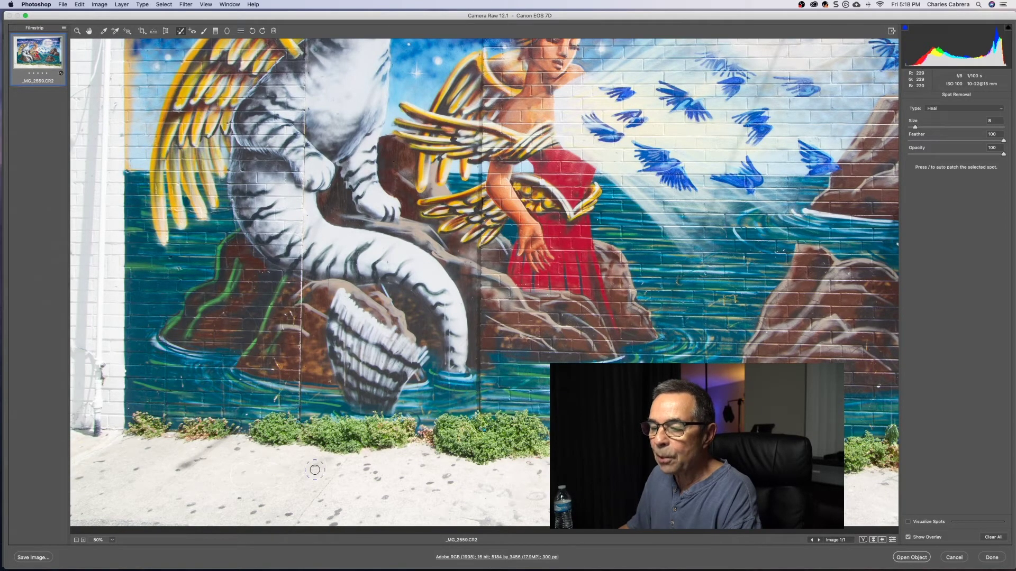
pyautogui.click(143, 465)
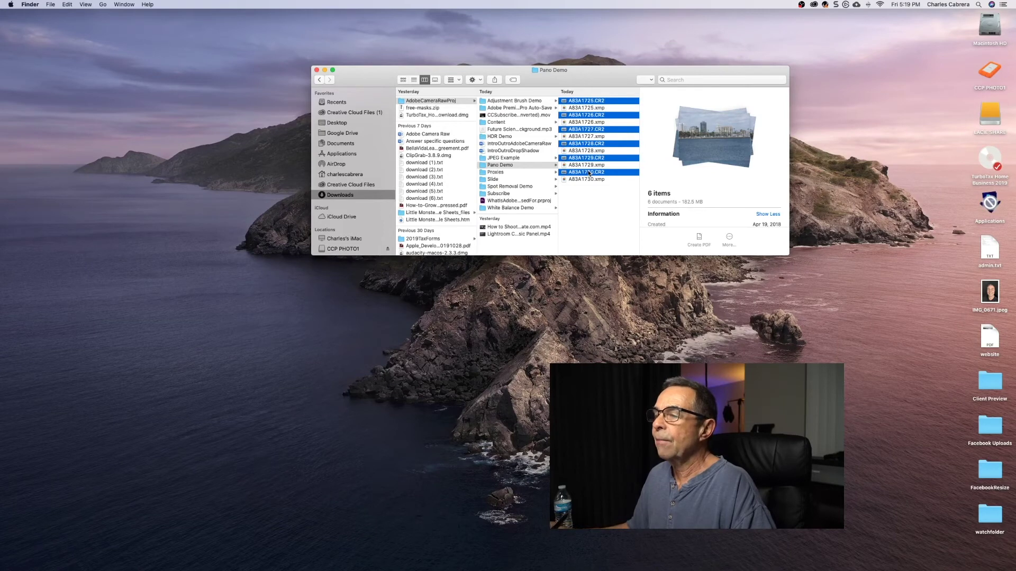
# Open the six selected Pano Demo CR2 skyline frames from Finder into Camera Raw.
pyautogui.doubleClick(589, 173)
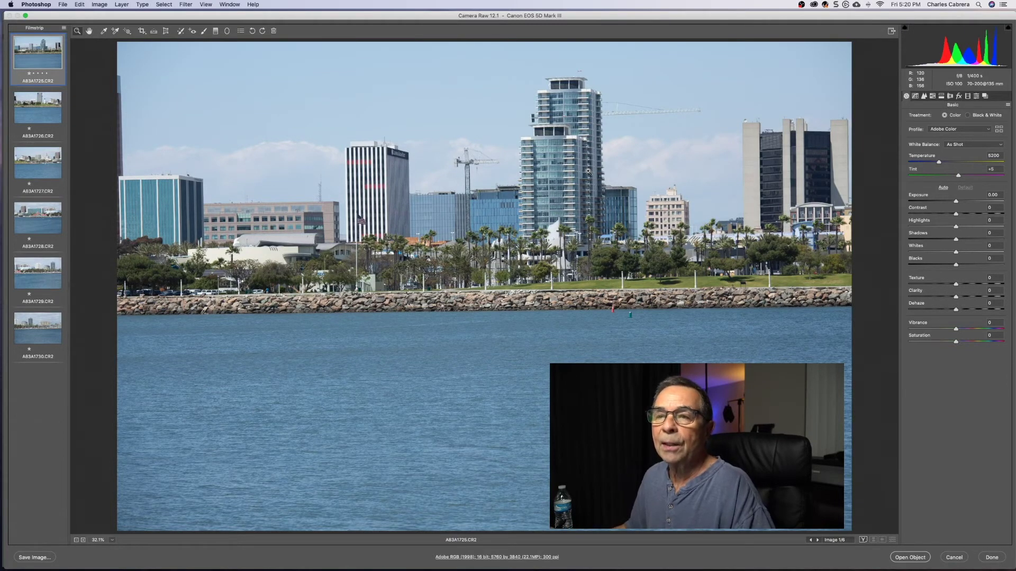
# Select all six skyline frames and merge them into a Fill Edges panorama saved as A83A1725-Pano.dng.
pyautogui.keyDown('shift'); pyautogui.click(37, 175); pyautogui.keyUp('shift')
pyautogui.keyDown('shift'); pyautogui.click(37, 240); pyautogui.keyUp('shift')
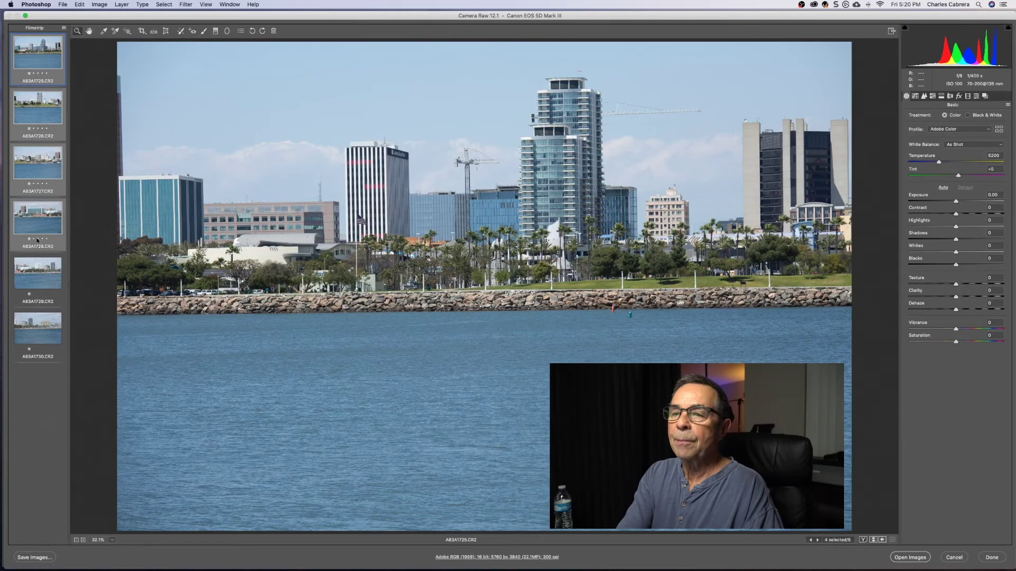
pyautogui.keyDown('shift'); pyautogui.click(37, 328); pyautogui.keyUp('shift')
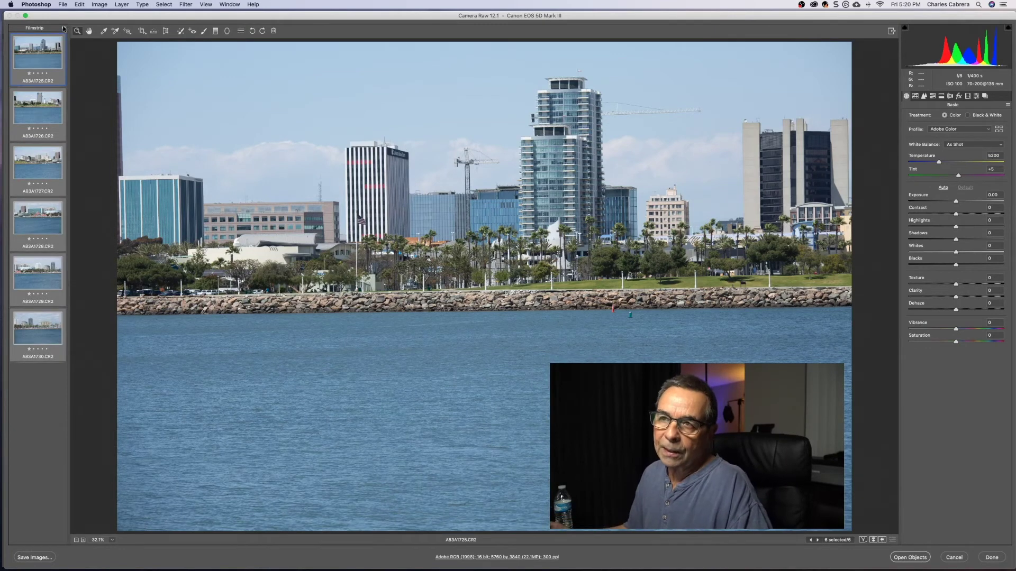
pyautogui.click(64, 28)
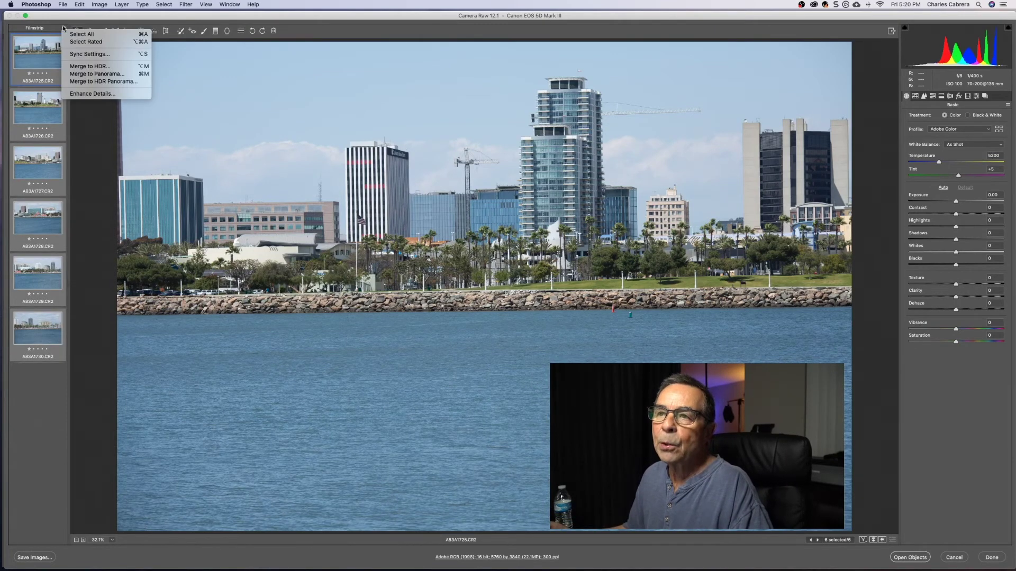
pyautogui.click(106, 75)
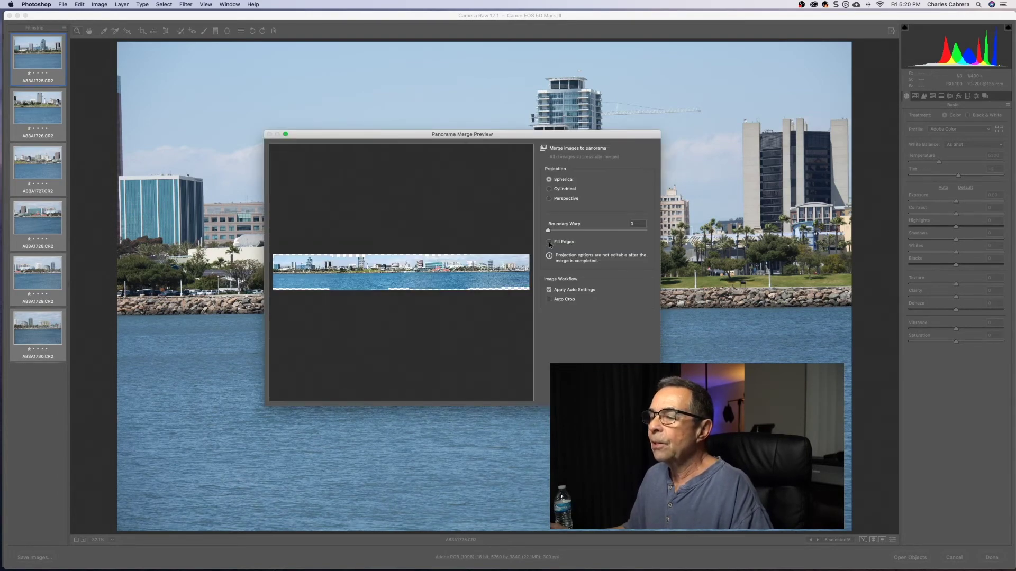
pyautogui.click(549, 242)
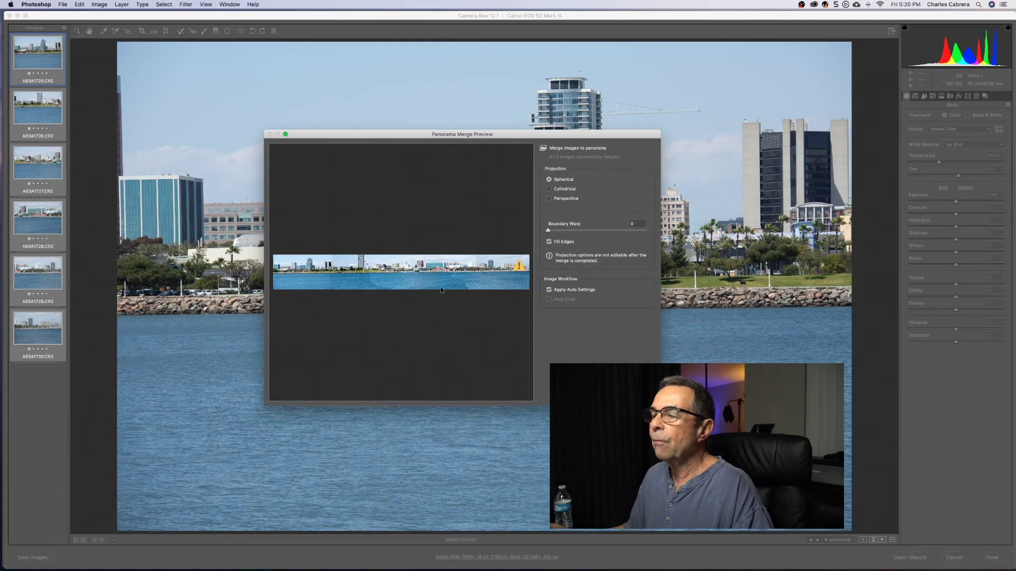
pyautogui.press('Return')
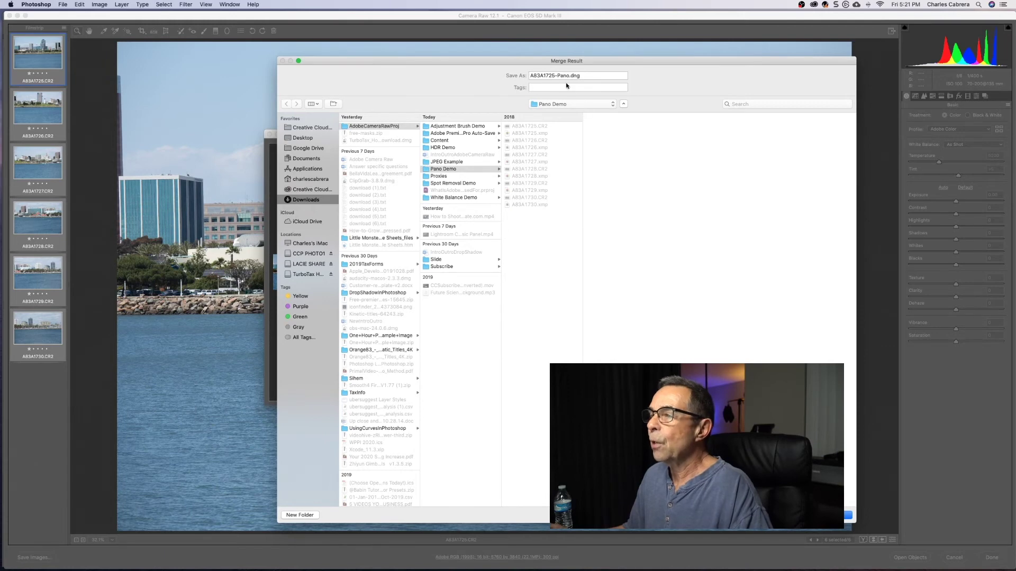
pyautogui.press('Return')
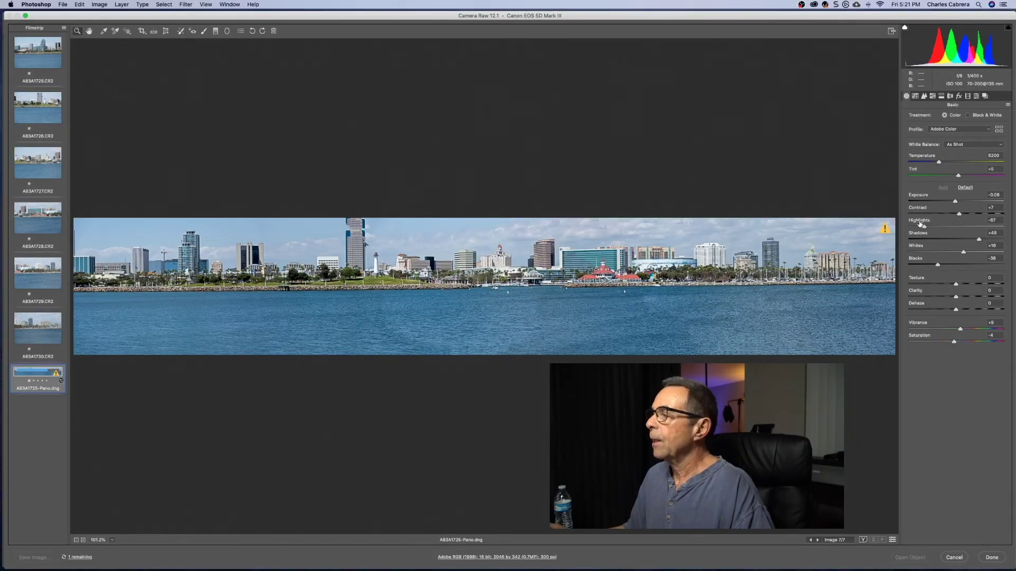
# Ease the merged panorama's Highlights from -67 to -62.
pyautogui.moveTo(956, 202); pyautogui.dragTo(927, 229)
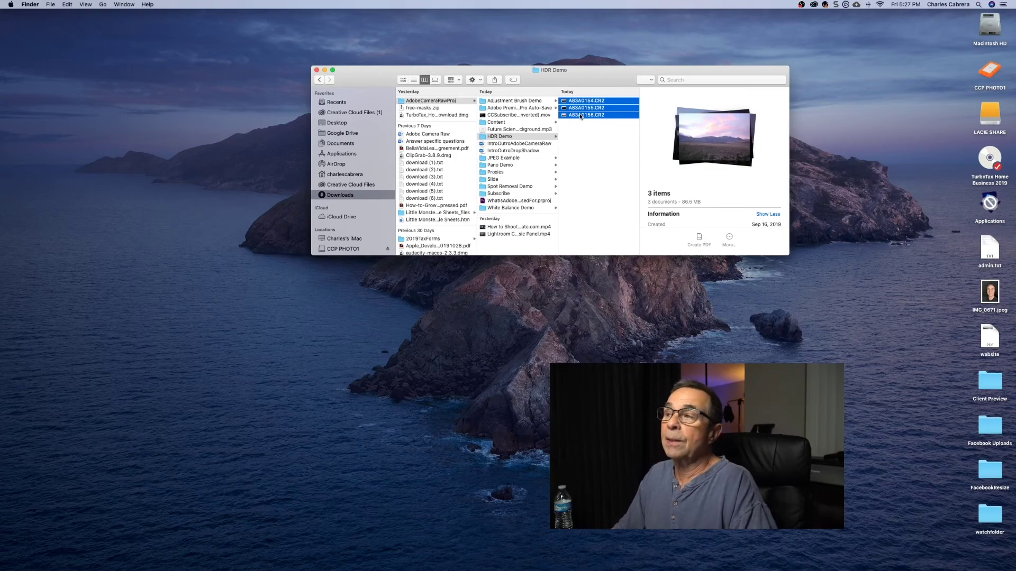
# Open the three selected HDR Demo sunset CR2 files from Finder into Camera Raw.
pyautogui.doubleClick(580, 115)
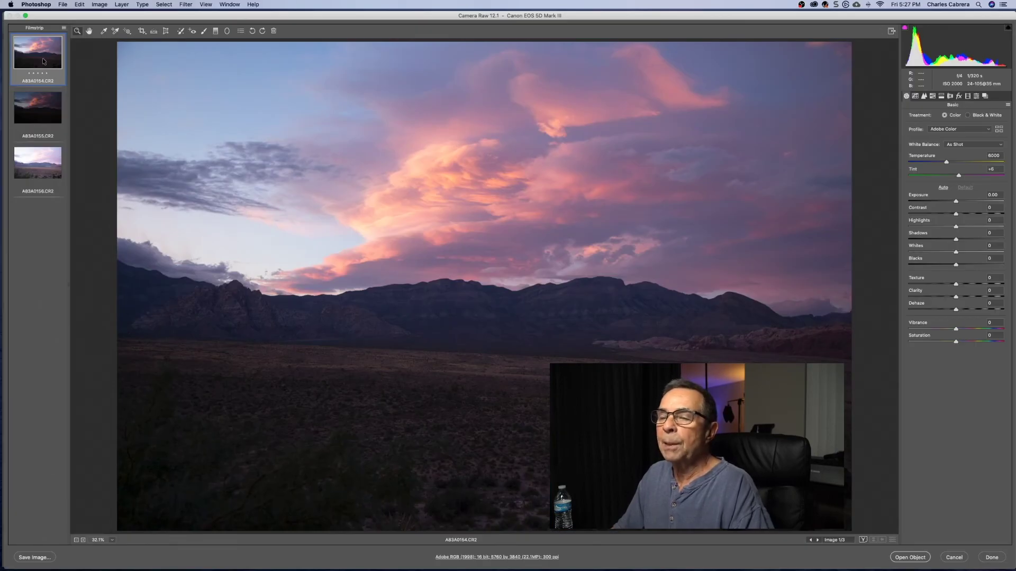
# Preview the darker, brighter and first sunset exposures in the filmstrip.
pyautogui.click(36, 111)
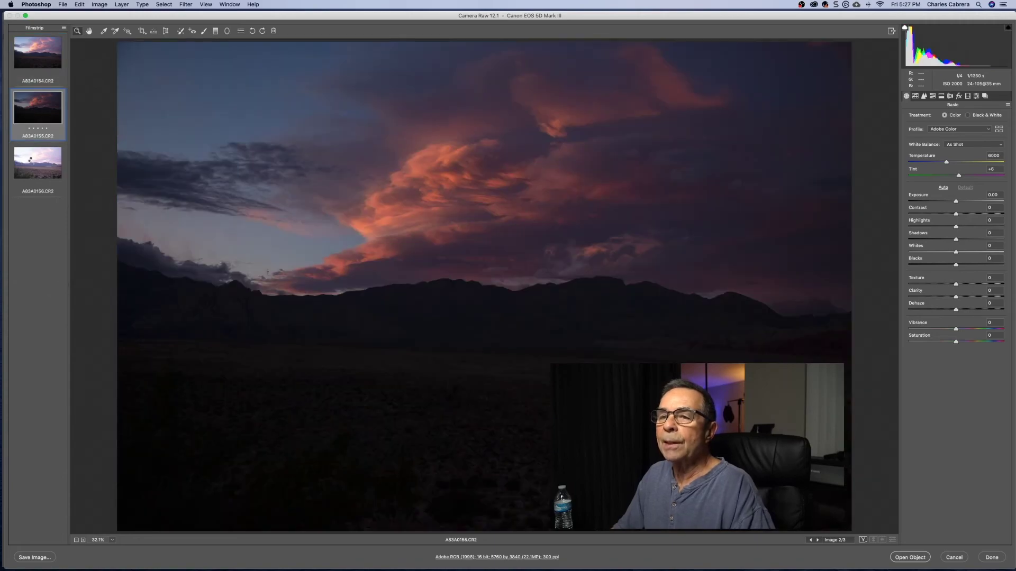
pyautogui.click(30, 159)
pyautogui.click(34, 64)
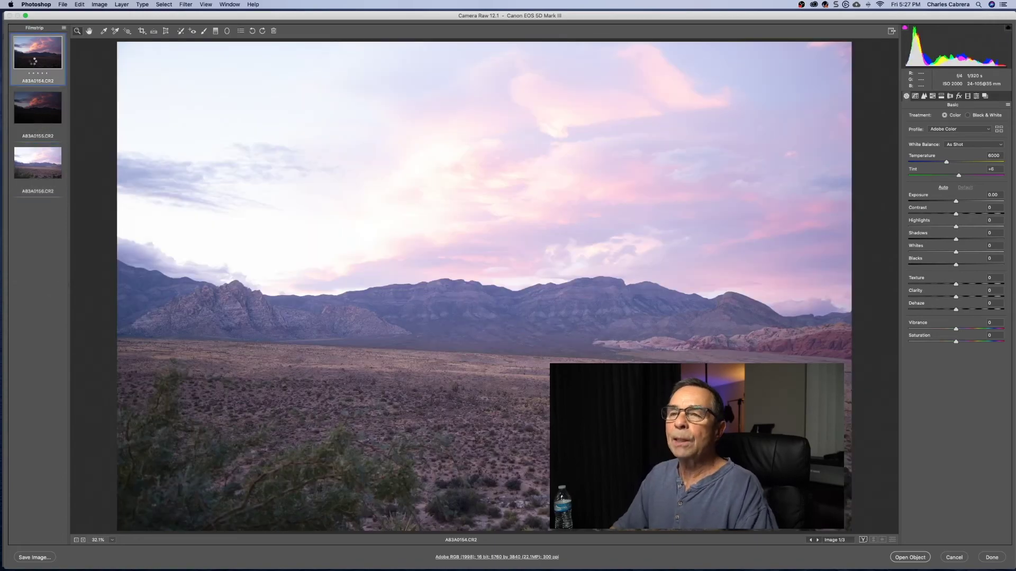
# Select all three exposures and merge them to HDR, saved as A83A0154-HDR.dng.
pyautogui.press('super+a')
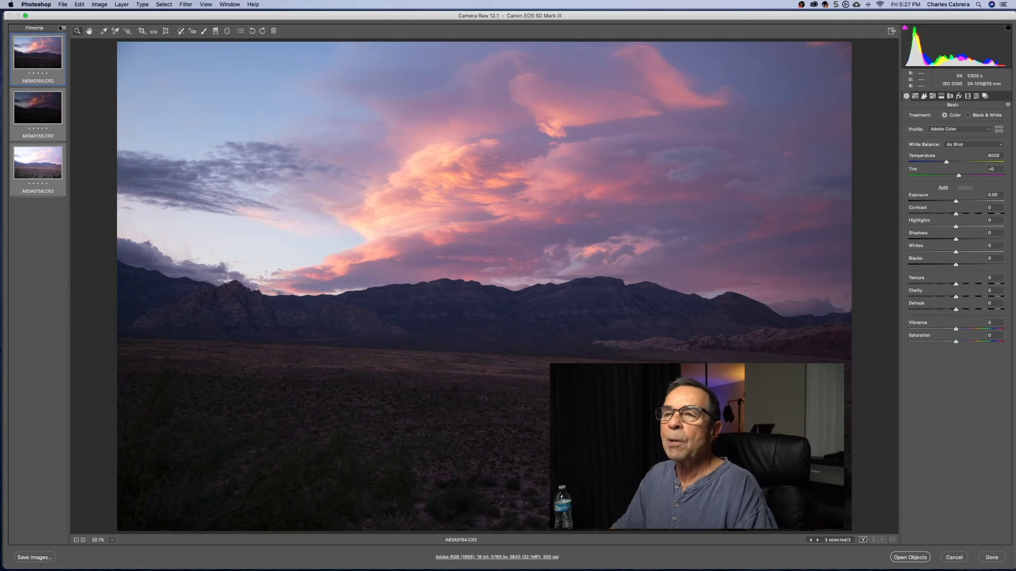
pyautogui.click(64, 28)
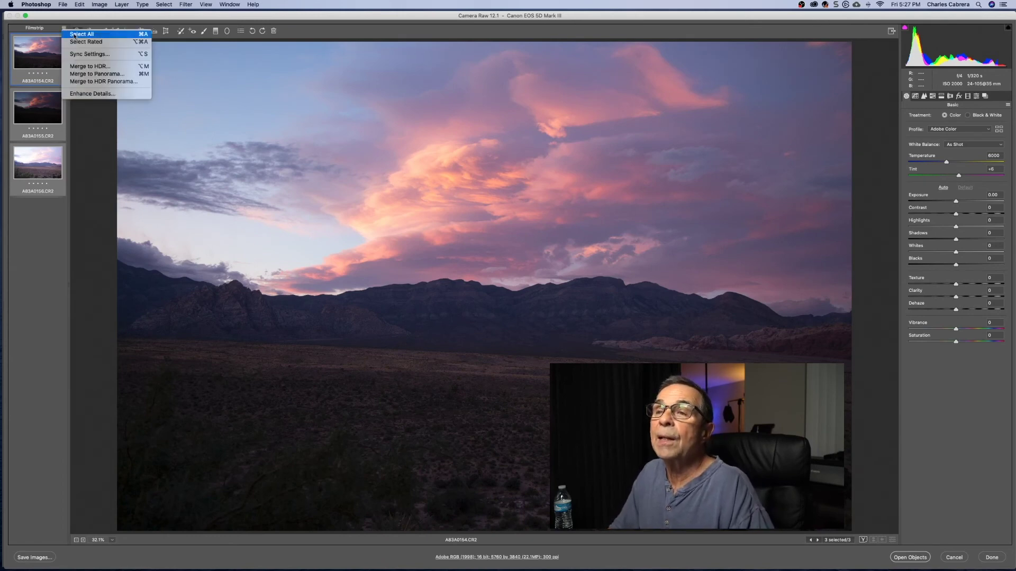
pyautogui.click(90, 66)
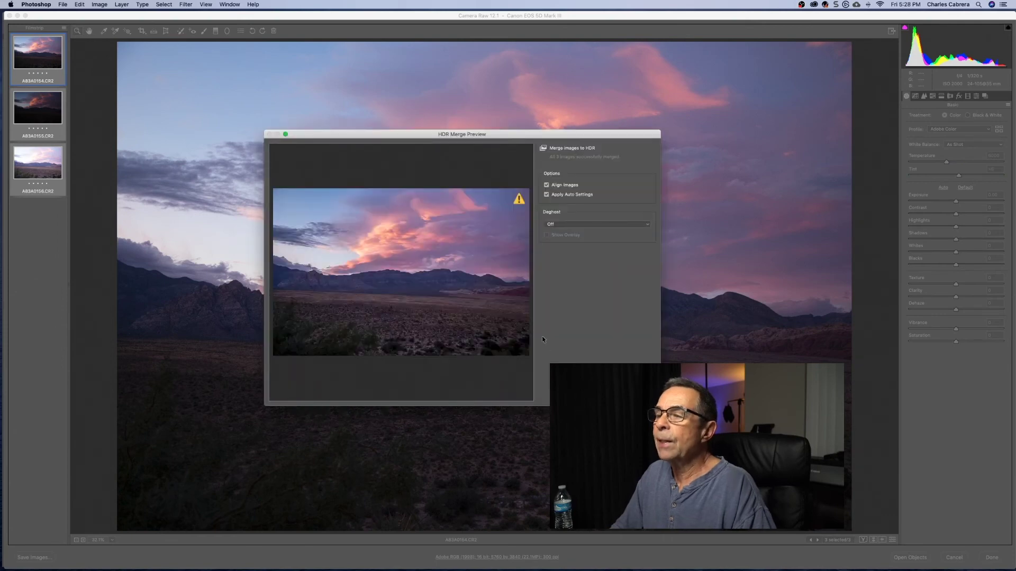
pyautogui.click(637, 394)
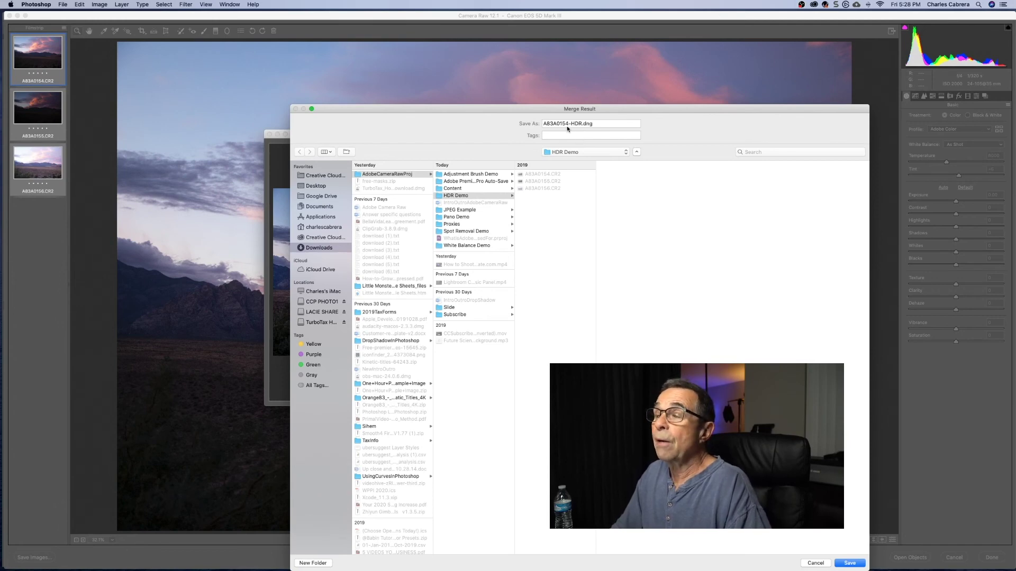
pyautogui.press('Return')
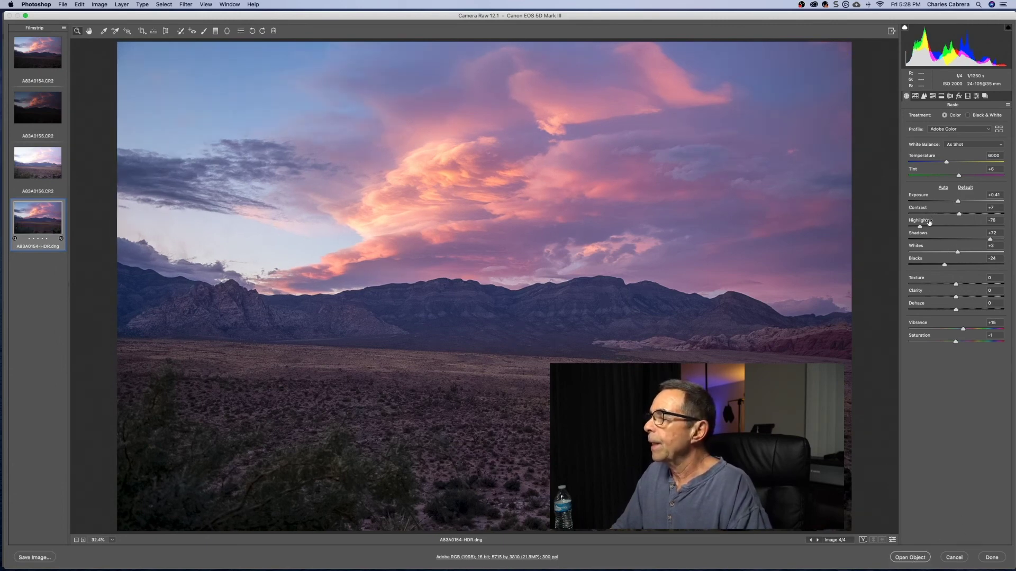
# Raise the HDR sunset's Exposure to +0.75 and apply the edits with Done.
pyautogui.moveTo(950, 199); pyautogui.dragTo(952, 200)
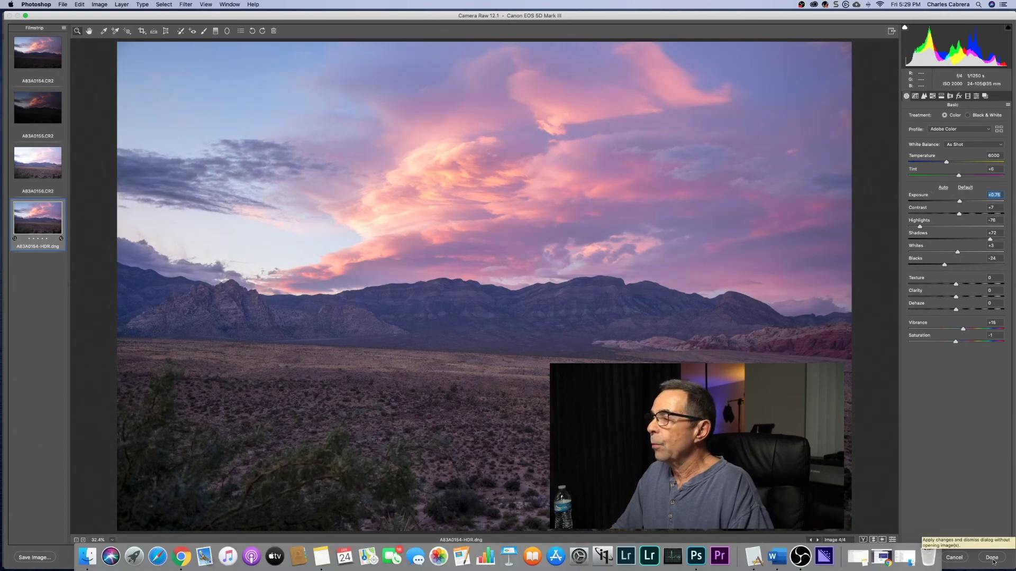
pyautogui.click(991, 558)
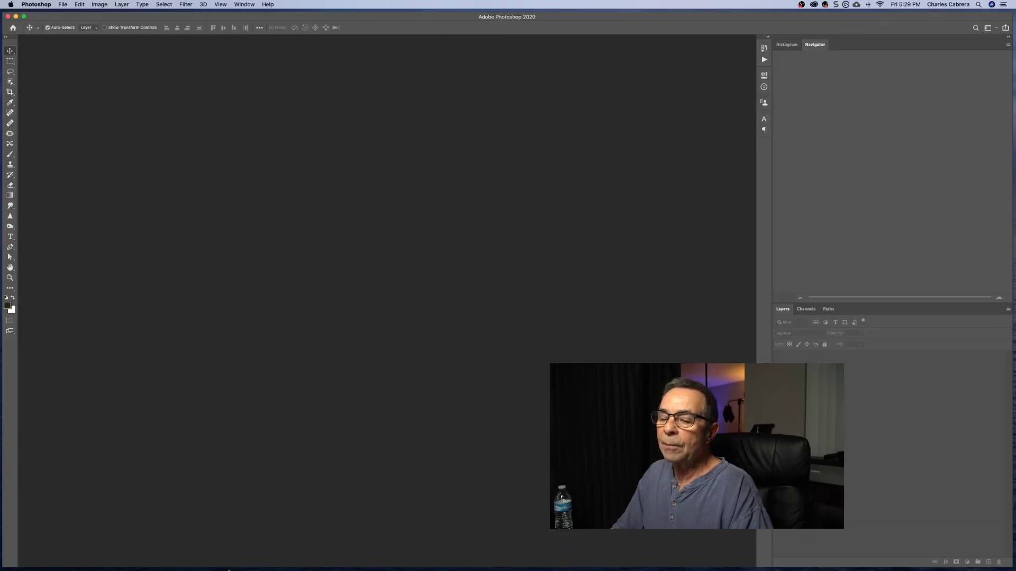